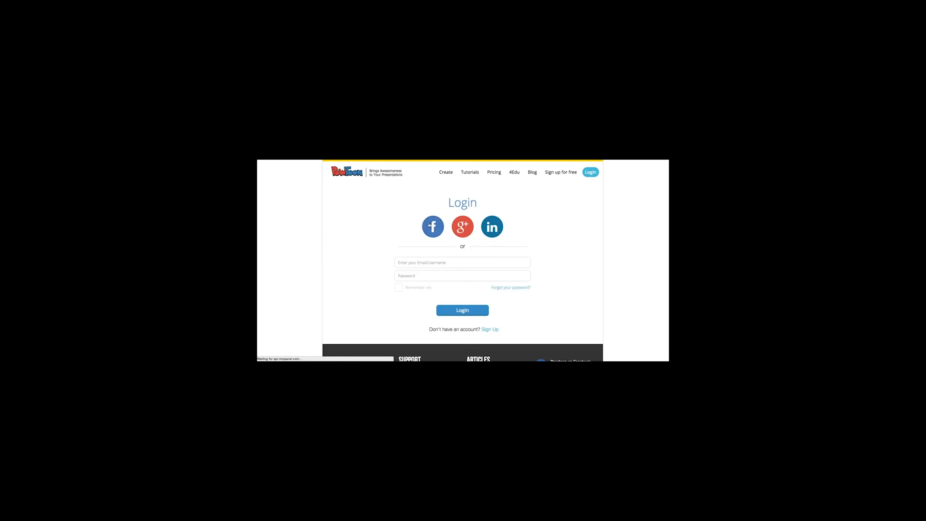
Step: Log in to PowToon with the Google+ account
left_click(468, 228)
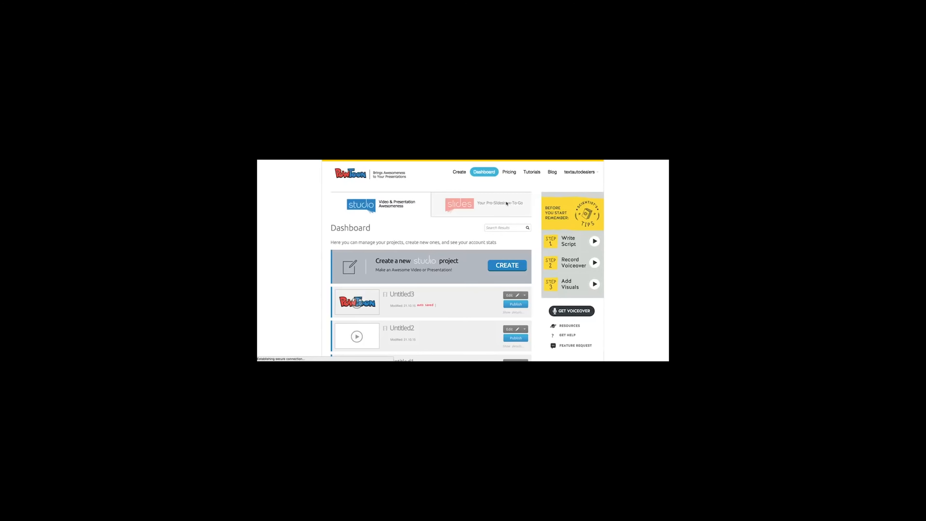
Step: Look through the dashboard's list of existing studio projects and the options offered for each one
scroll(366, 229, "down", 3)
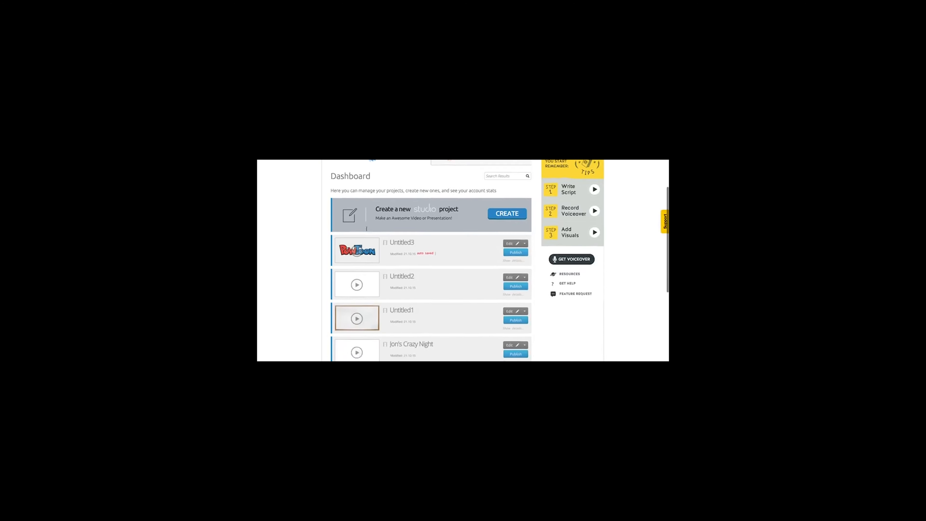
scroll(366, 229, "down", 5)
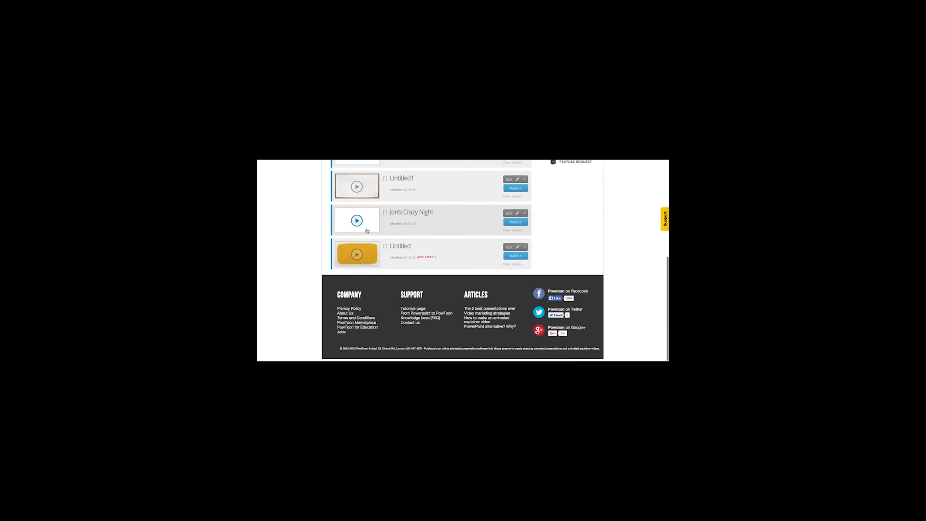
scroll(367, 230, "up", 3)
scroll(367, 231, "up", 4)
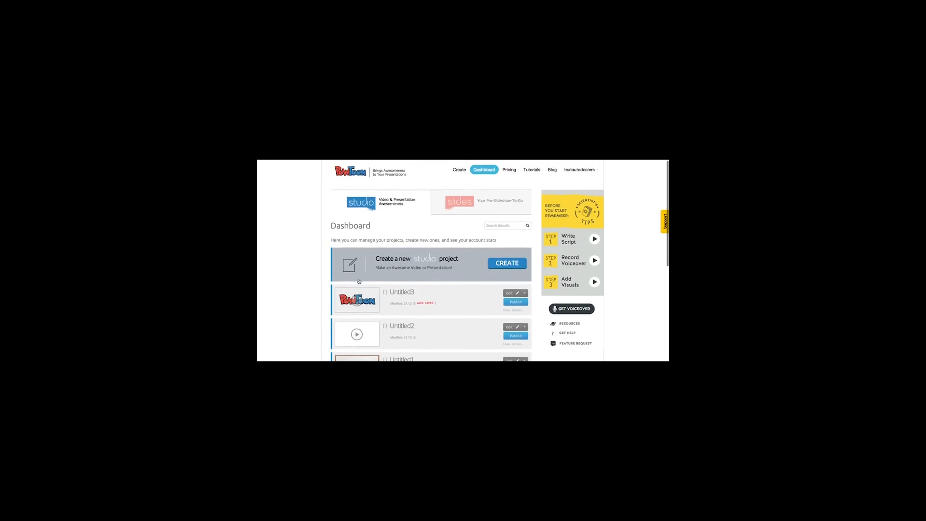
scroll(404, 233, "down", 4)
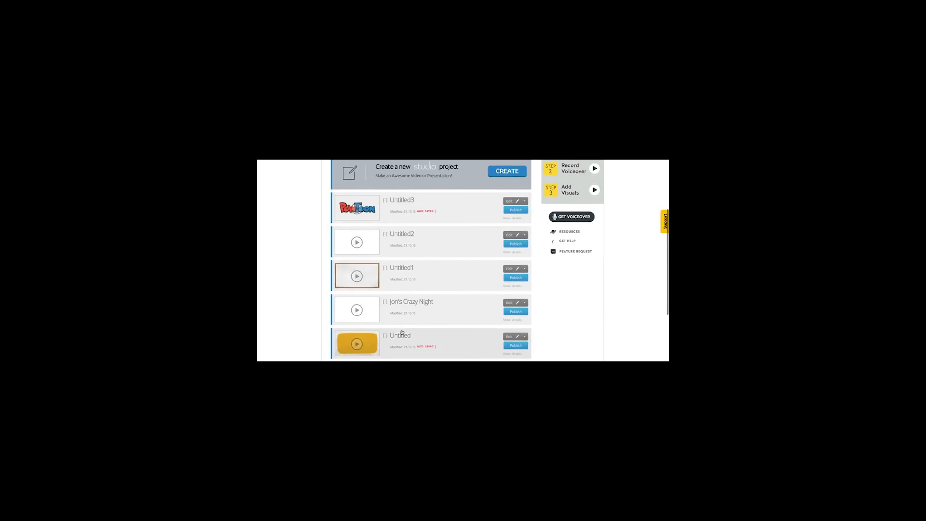
scroll(403, 237, "down", 2)
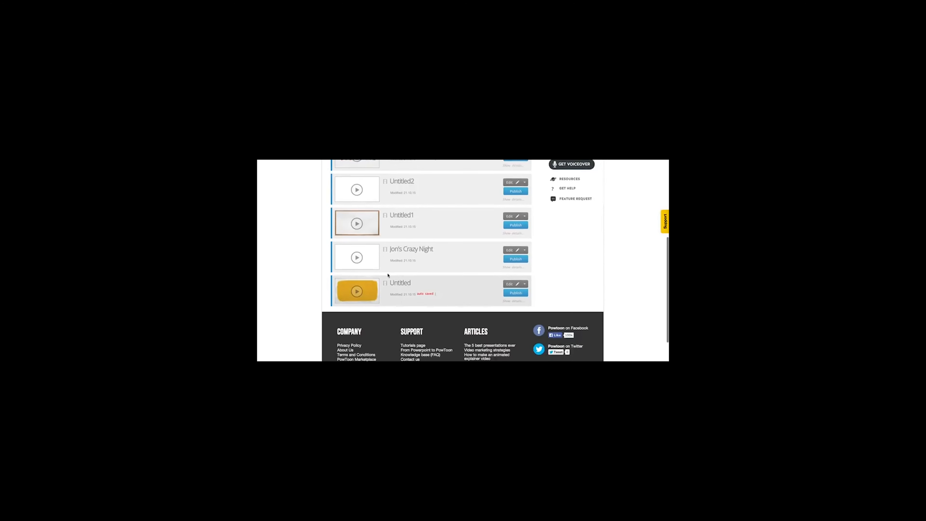
scroll(394, 251, "up", 3)
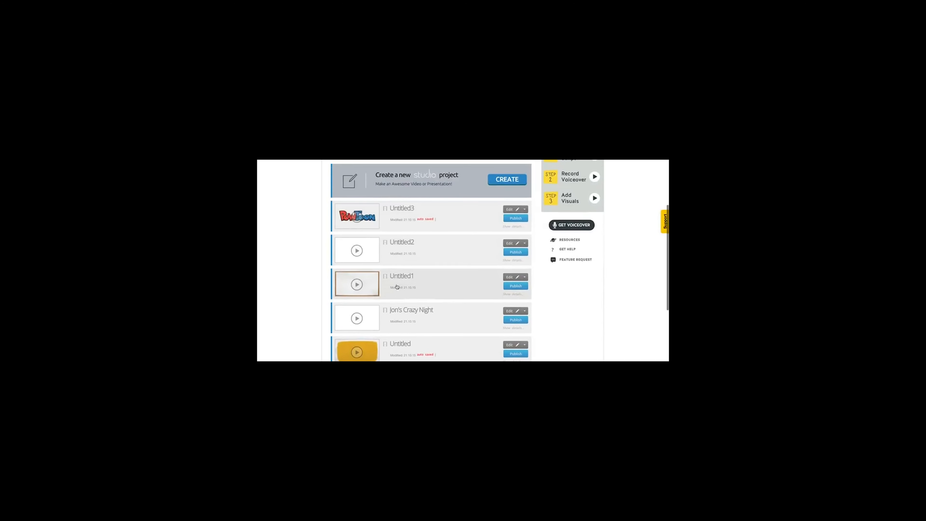
scroll(392, 313, "down", 2)
scroll(441, 208, "up", 1)
scroll(441, 207, "up", 1)
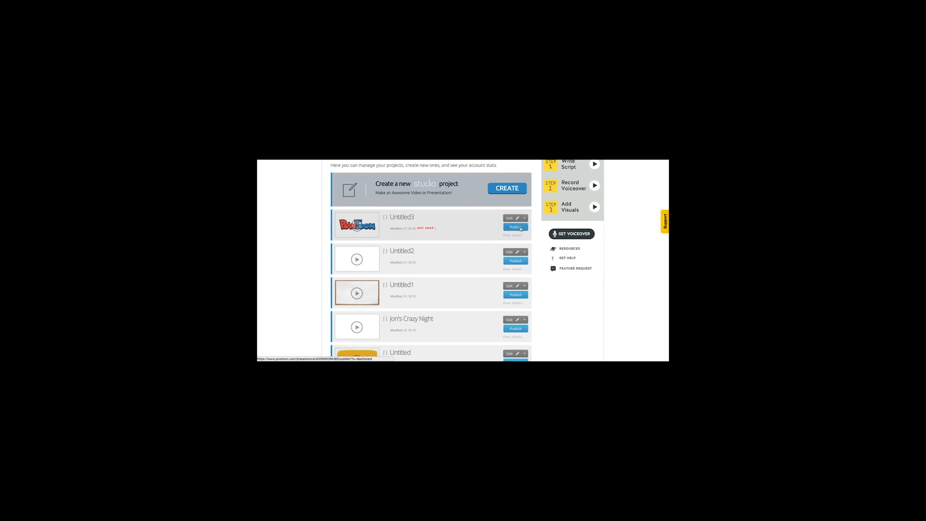
Step: Check the extra options of the Untitled3 project, play its preview in the expanded details, and collapse them again
left_click(525, 218)
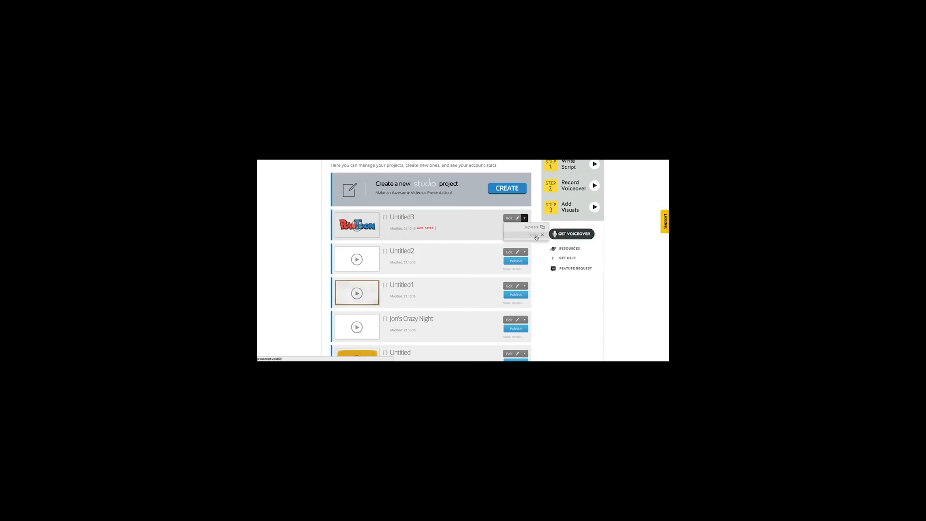
left_click(478, 225)
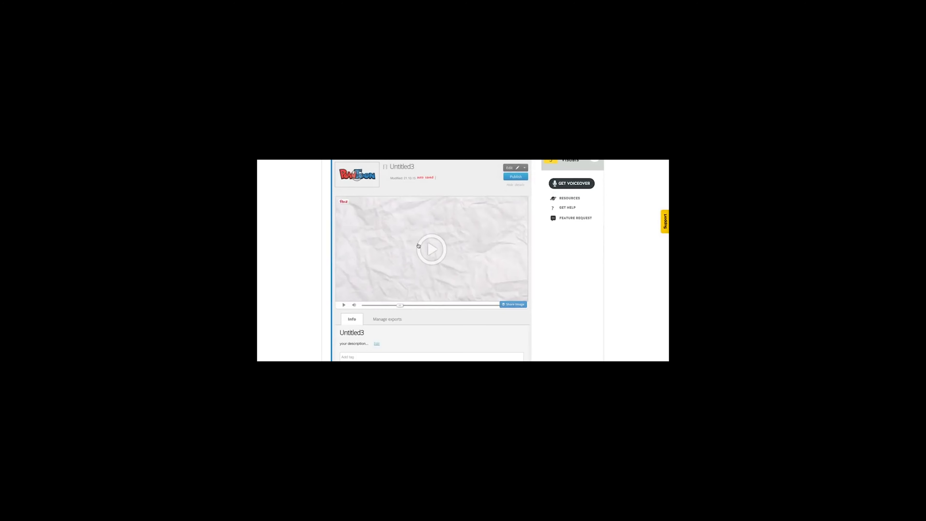
left_click(433, 250)
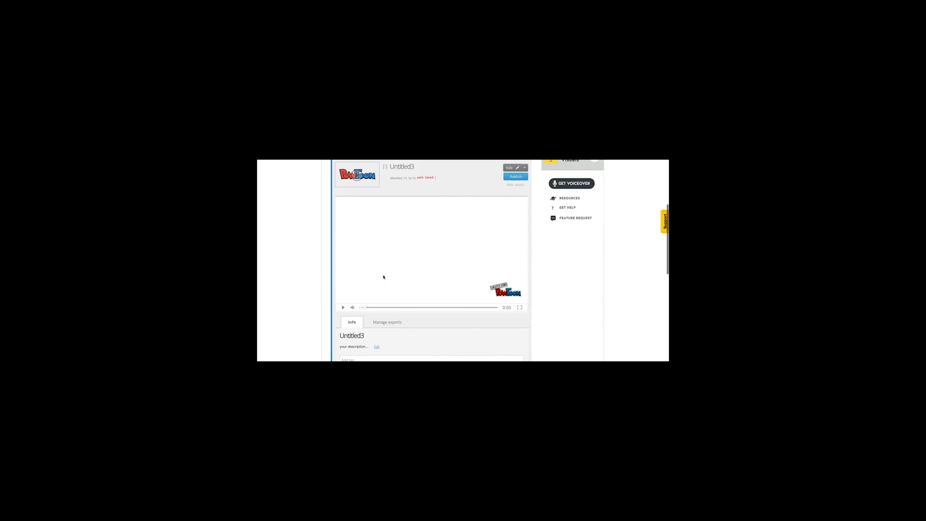
left_click(343, 308)
left_click(343, 307)
scroll(490, 190, "up", 2)
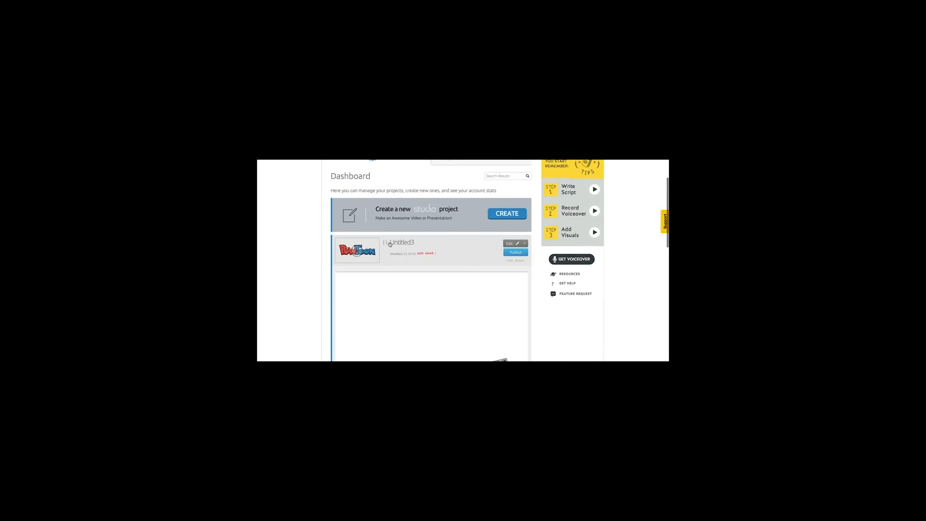
left_click(406, 242)
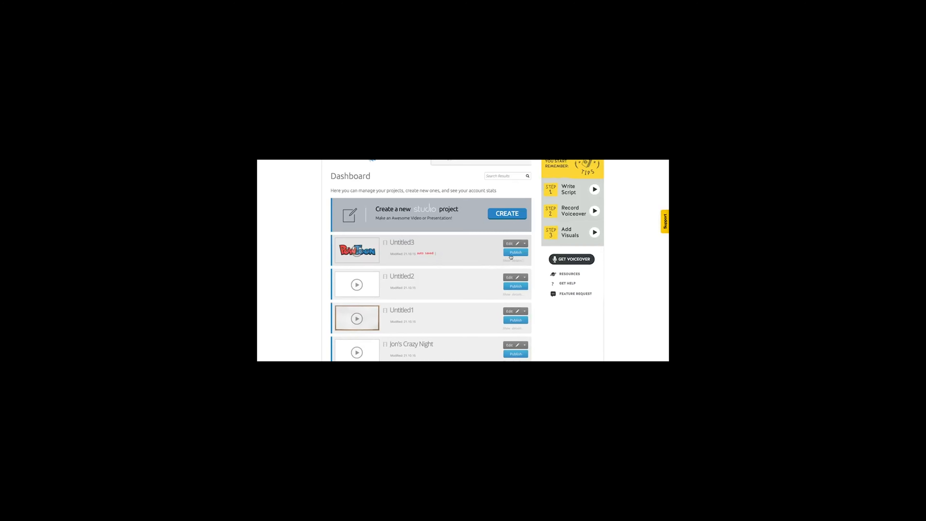
Step: Start publishing the Untitled3 project as a movie and continue to the YouTube export account selection
left_click(511, 253)
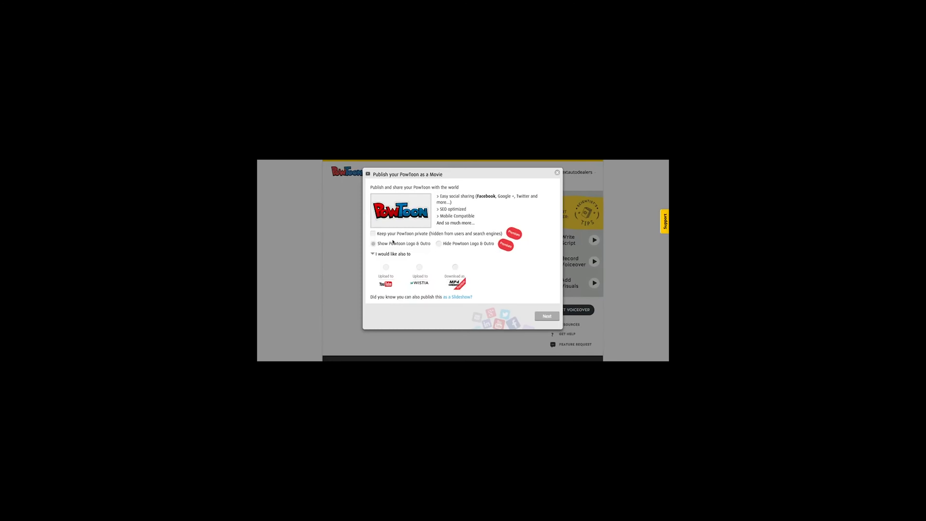
left_click(438, 244)
left_click(547, 316)
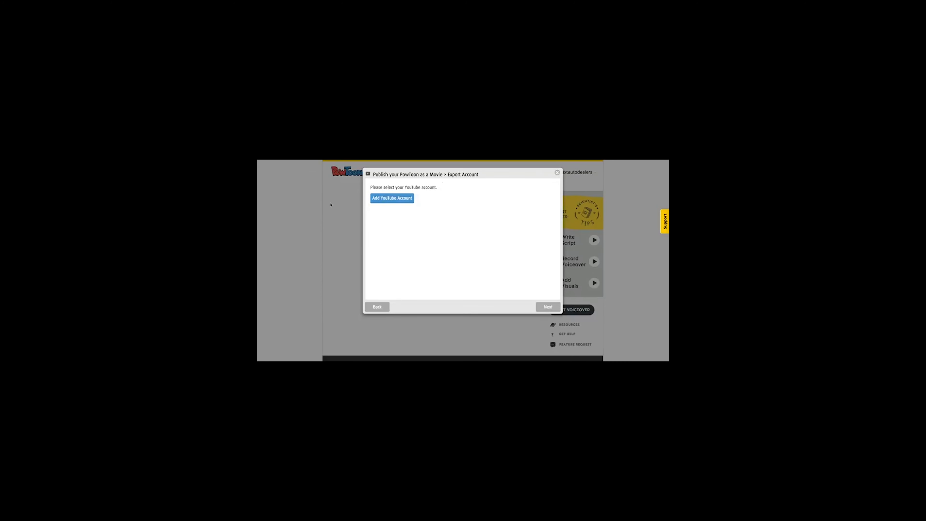
Step: Add a YouTube account for the export, allow PowToon to access it, try to proceed, and close the publishing dialog
left_click(389, 201)
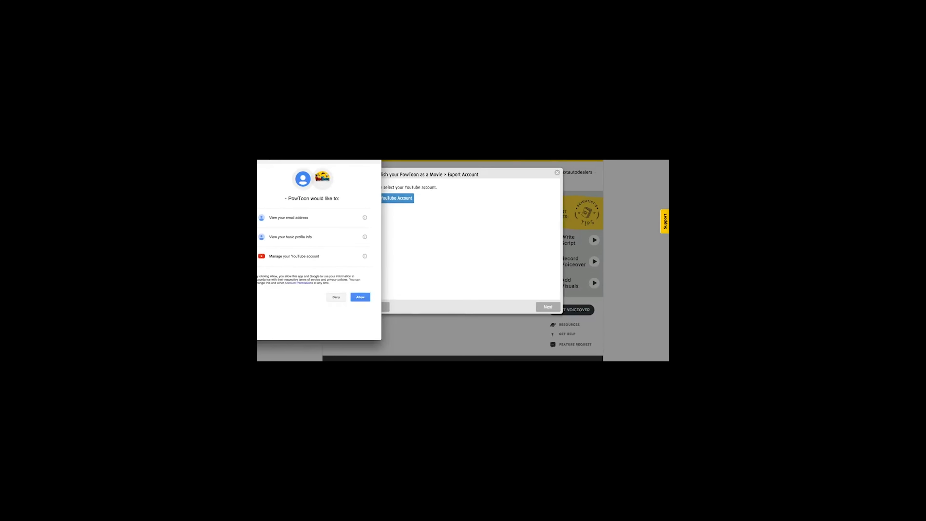
left_click(360, 297)
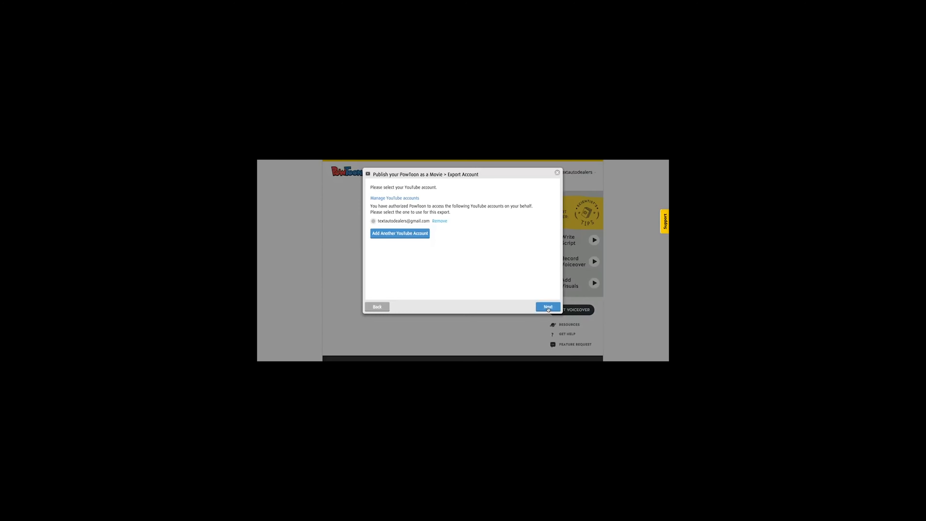
left_click(548, 308)
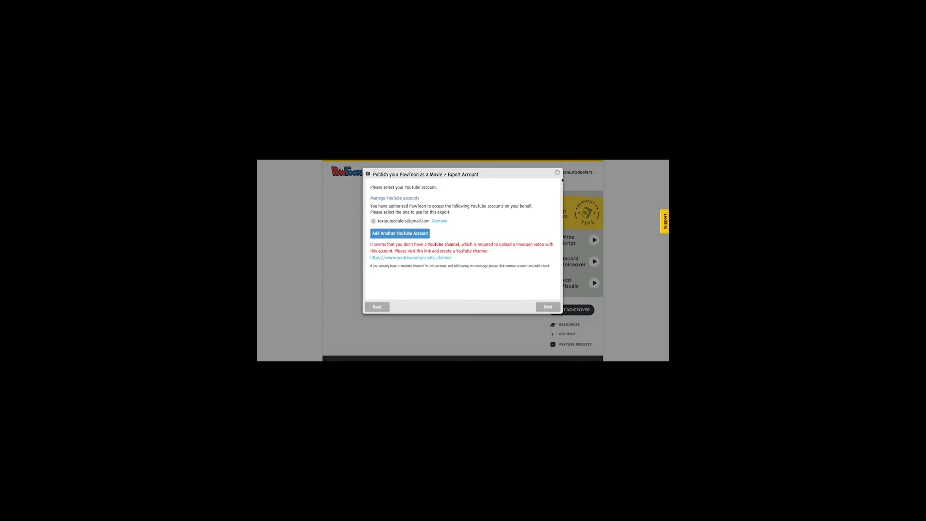
left_click(557, 173)
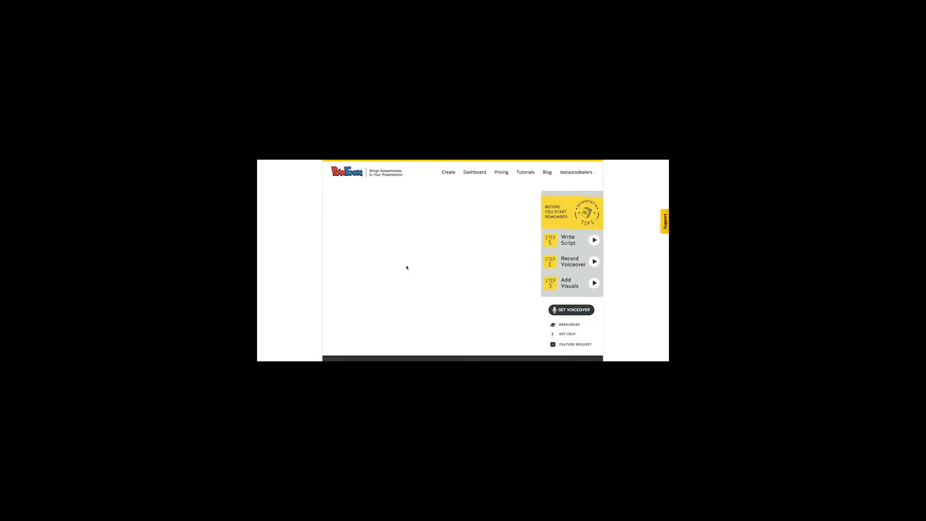
Step: View the choices for creating a new PowToon, from scratch or from a ready-made one
scroll(415, 254, "down", 3)
scroll(415, 254, "up", 3)
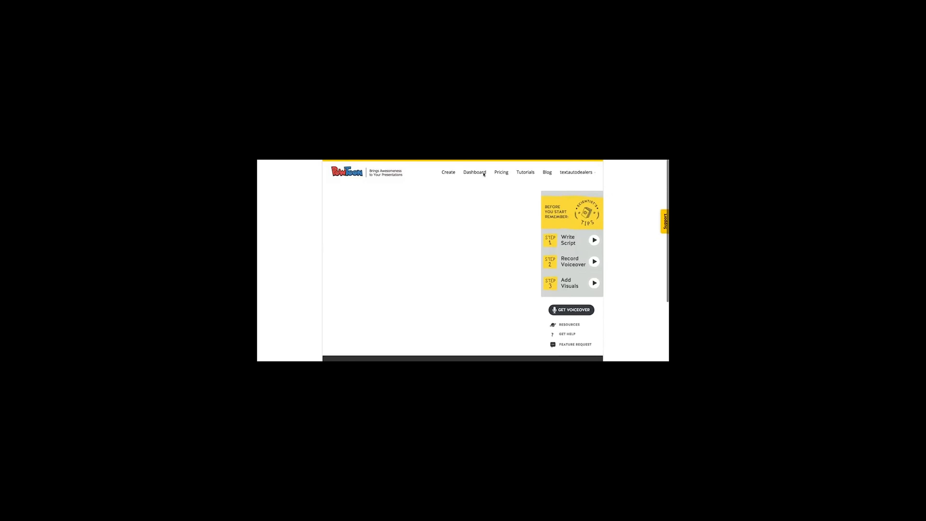
left_click(448, 172)
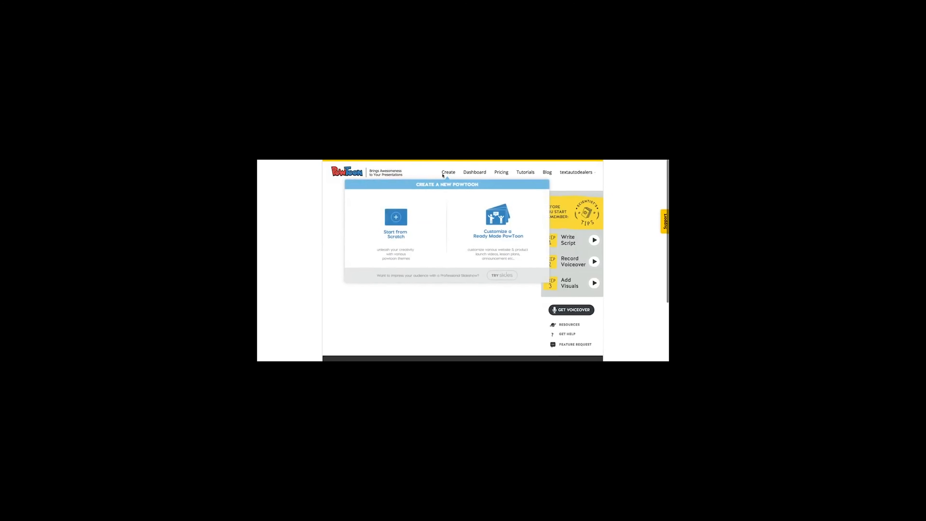
left_click(447, 173)
left_click(447, 173)
left_click(446, 173)
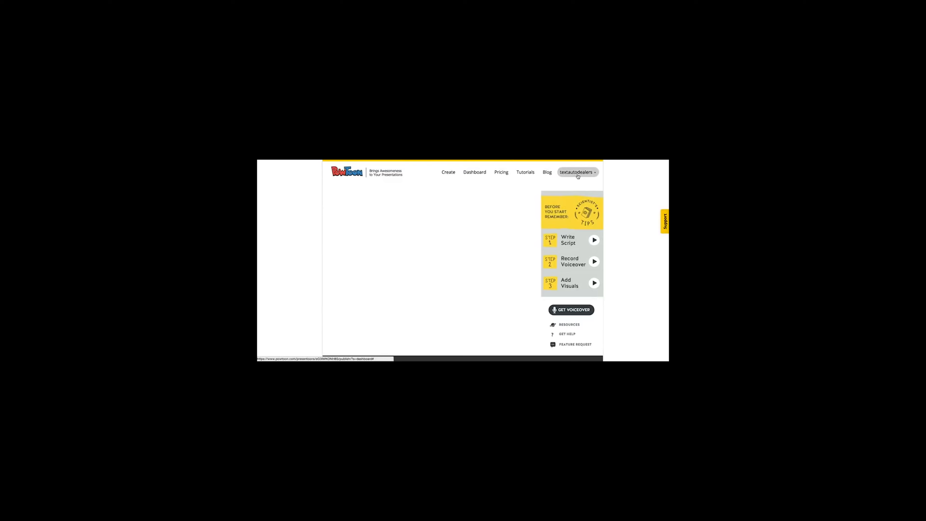
Step: Return to the dashboard and look over its project list
left_click(471, 173)
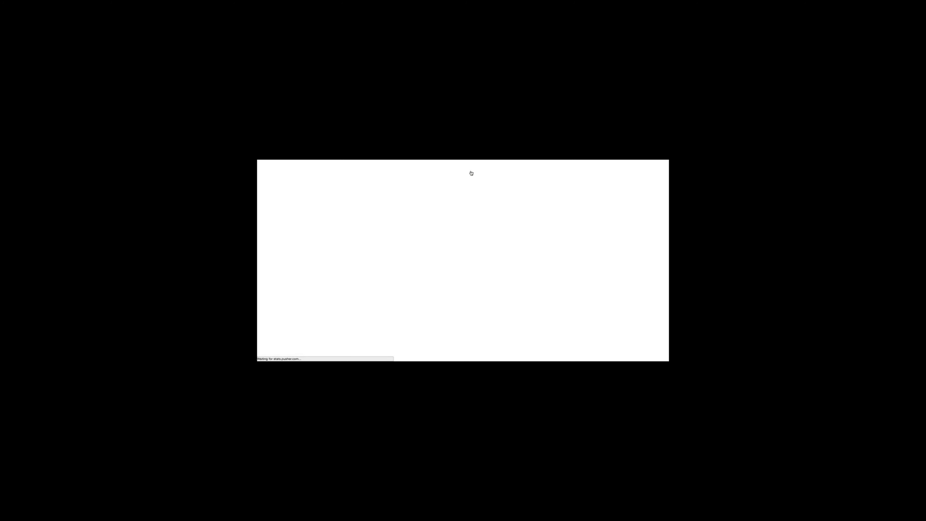
scroll(297, 269, "down", 10)
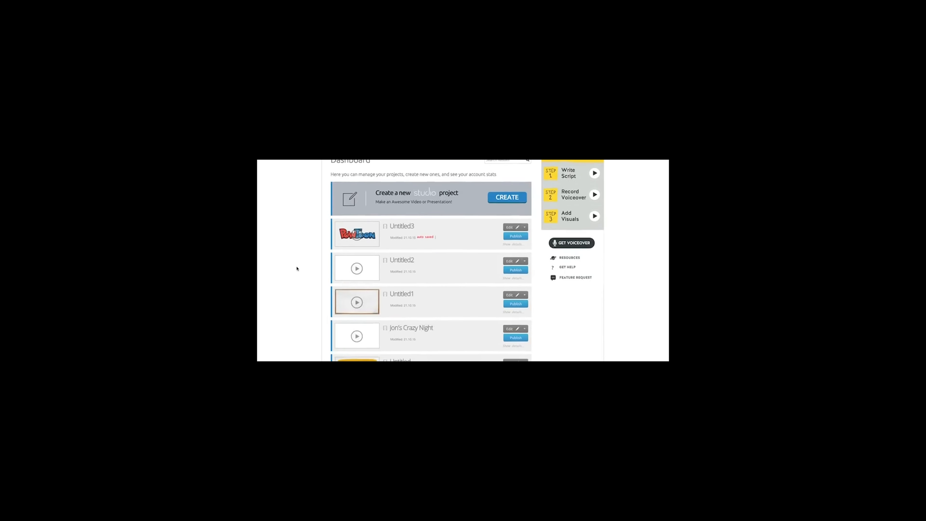
scroll(297, 269, "up", 8)
scroll(297, 269, "up", 2)
scroll(303, 277, "down", 2)
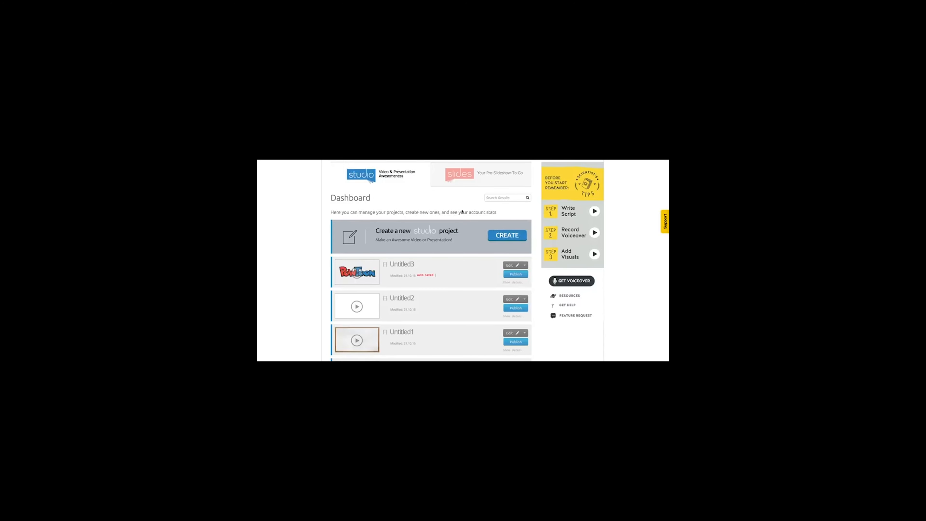
scroll(532, 193, "up", 1)
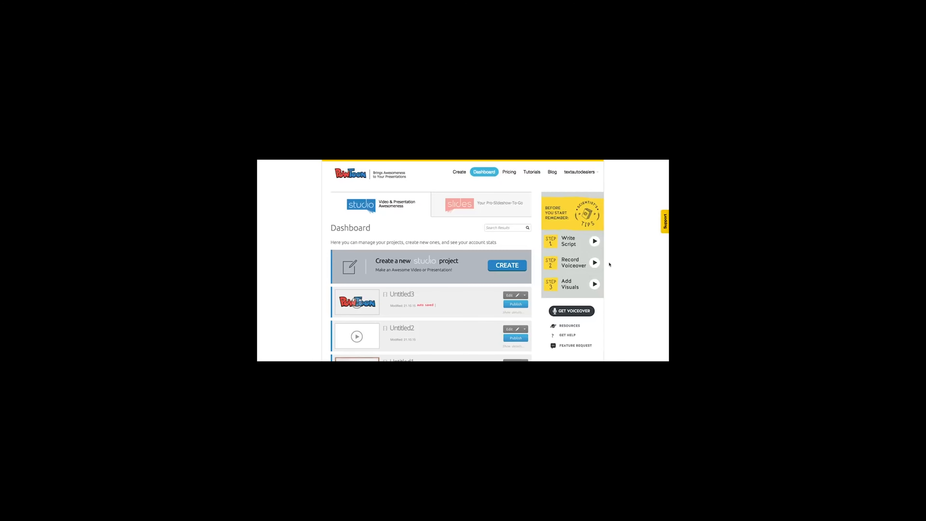
scroll(537, 279, "down", 1)
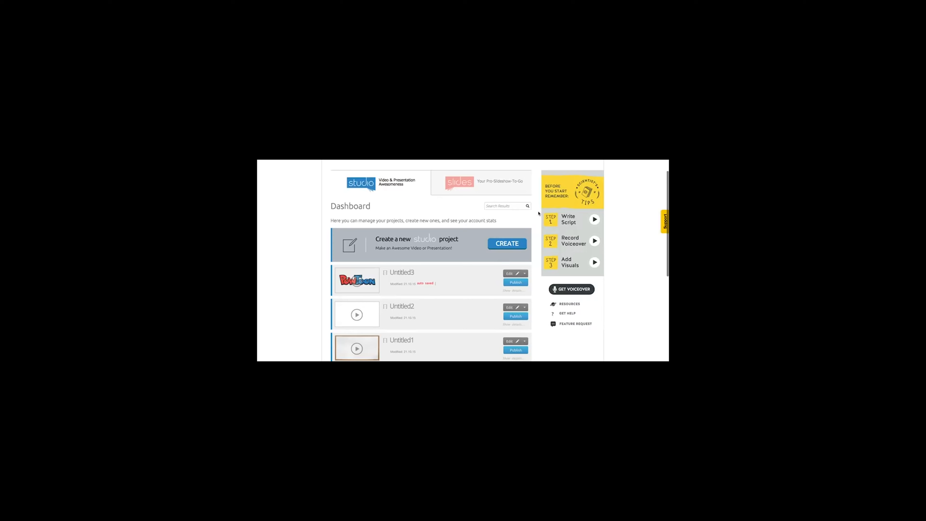
scroll(539, 213, "up", 1)
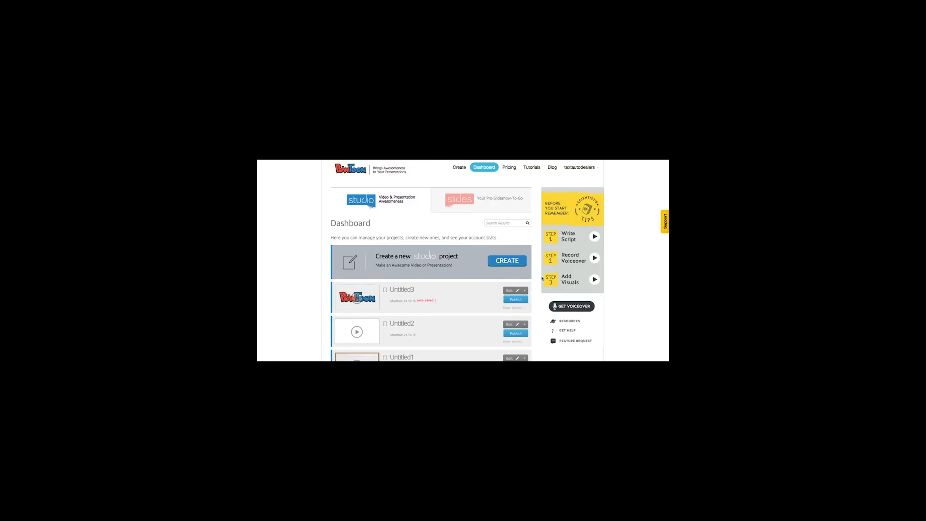
scroll(538, 278, "down", 1)
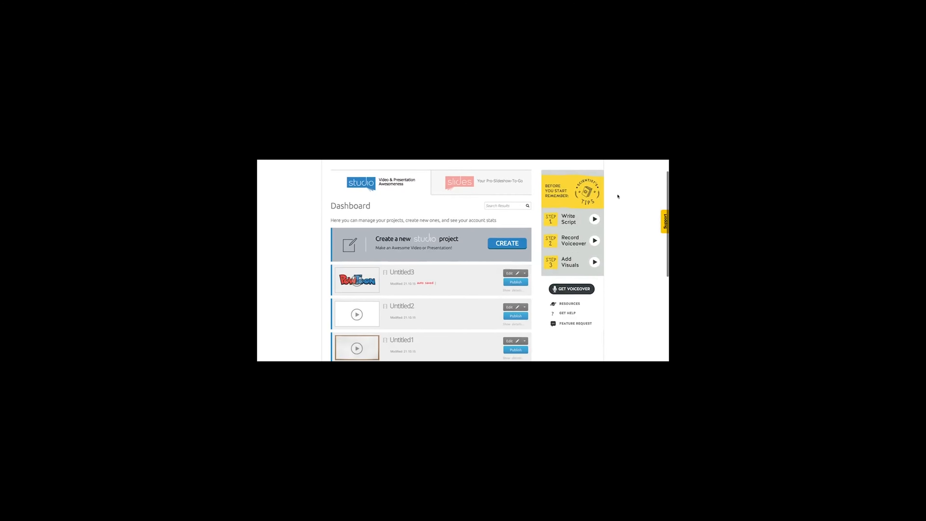
scroll(540, 215, "up", 1)
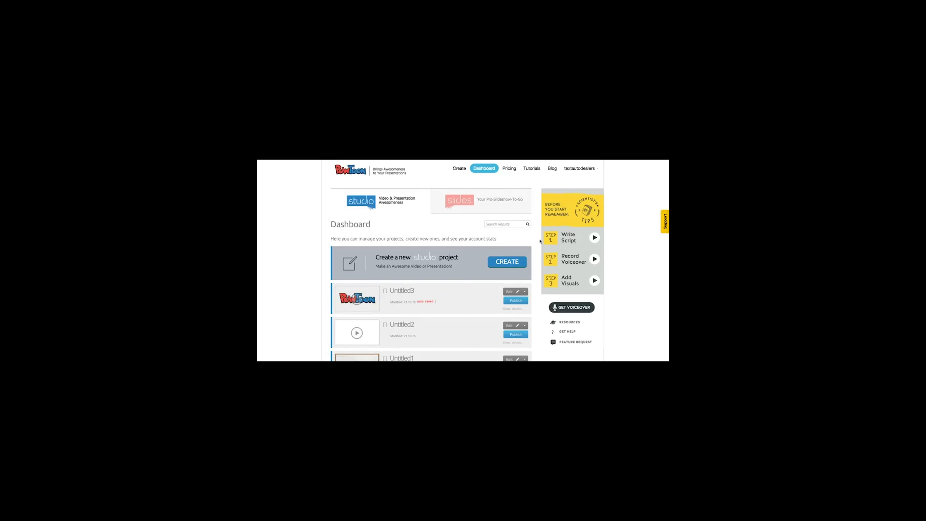
scroll(541, 249, "down", 1)
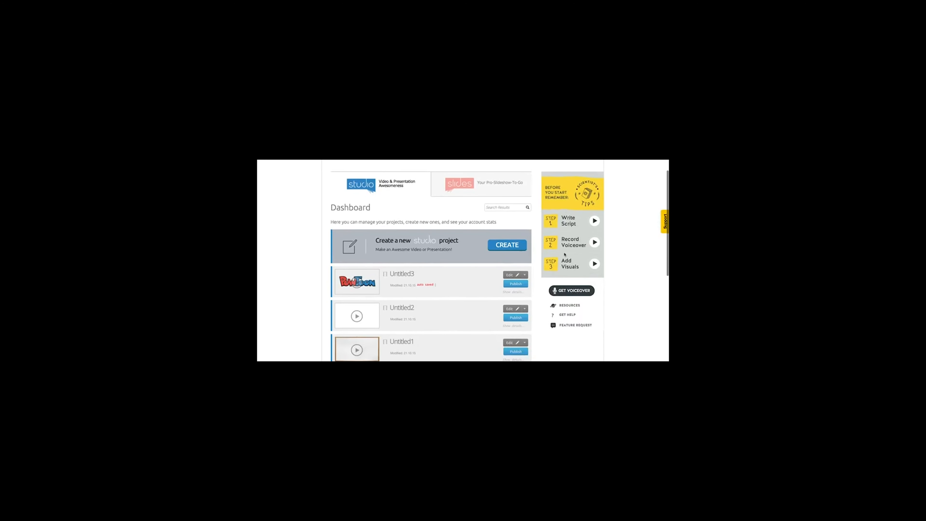
scroll(540, 250, "up", 1)
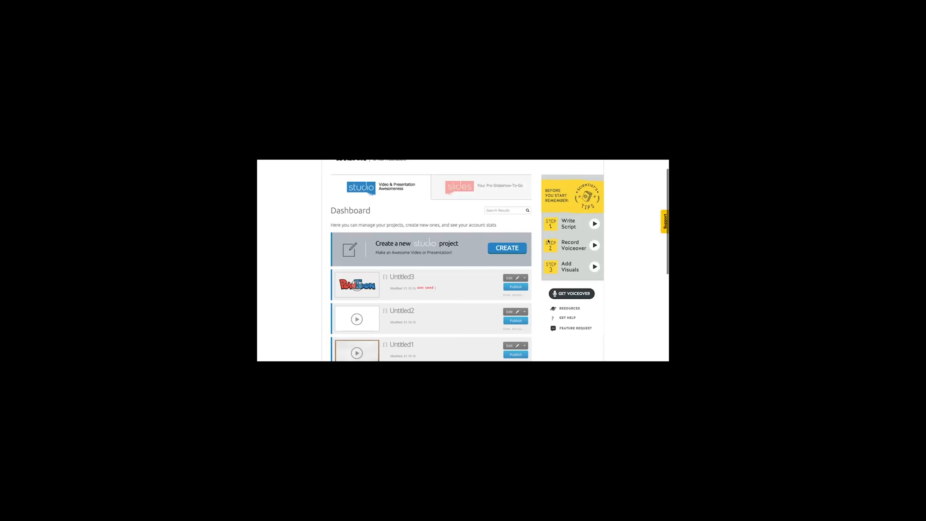
scroll(537, 264, "down", 5)
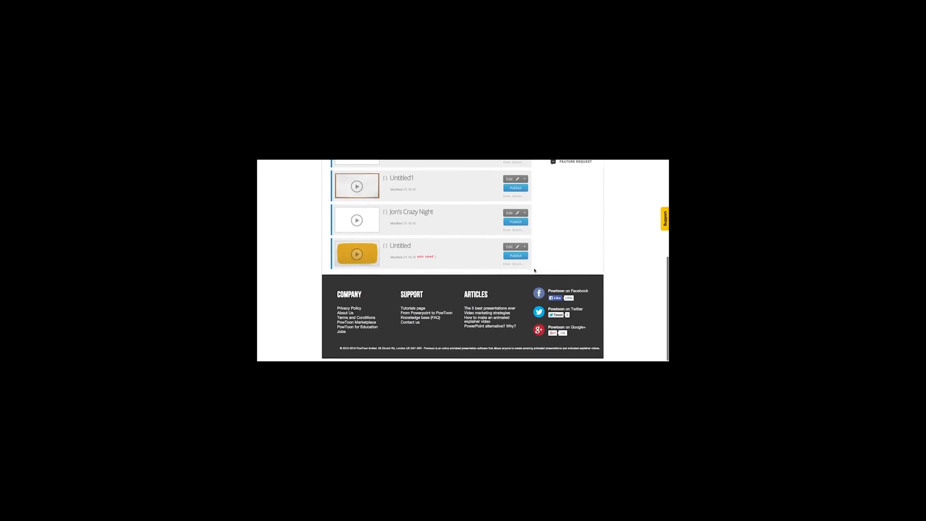
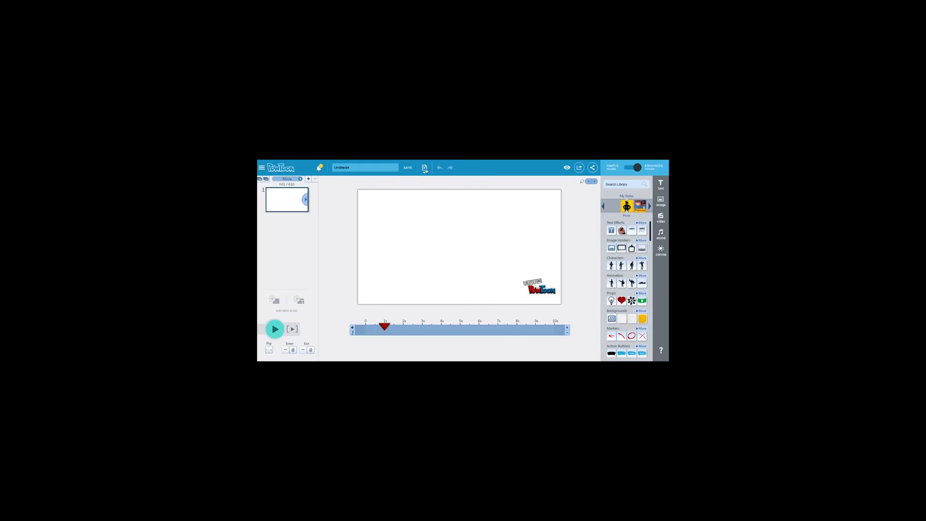
Step: Switch the studio editor from enhanced mode to simple mode
left_click(424, 169)
left_click(626, 168)
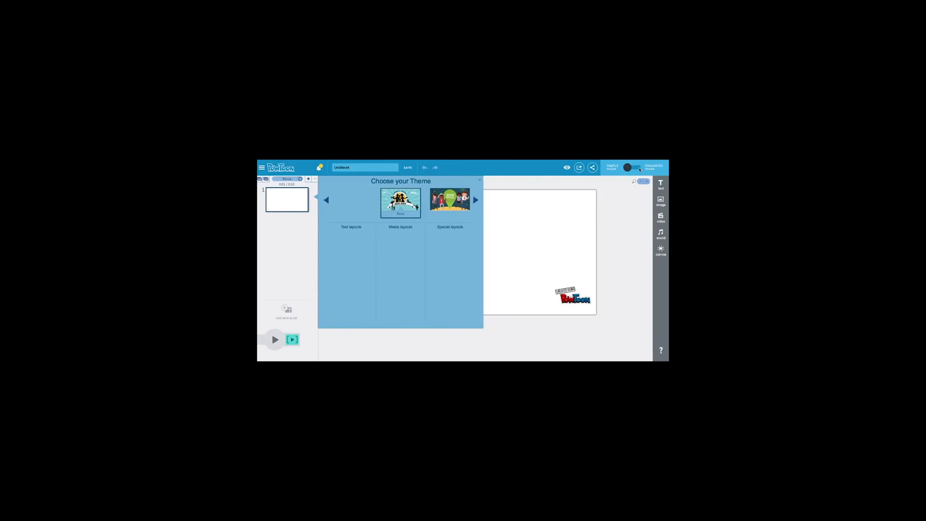
Step: Close the theme chooser and switch the studio editor to enhanced mode
left_click(637, 168)
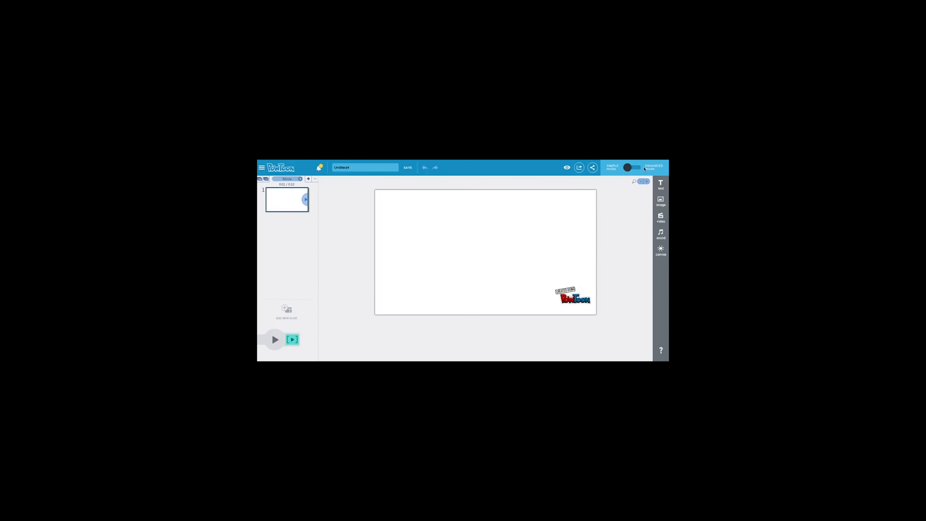
left_click(640, 168)
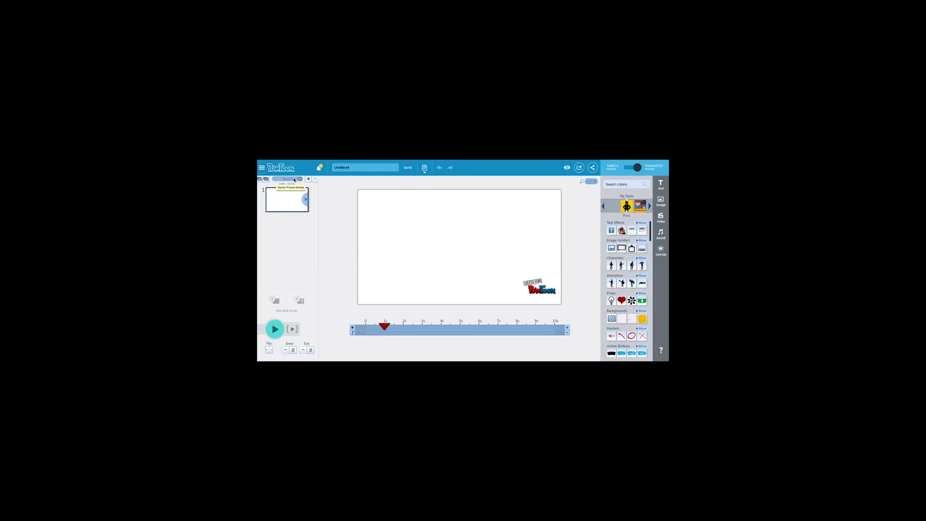
Step: Check the project mode choices and keep the project in Movie mode
left_click(300, 179)
left_click(300, 179)
left_click(277, 180)
left_click(295, 179)
Step: Add four blank slides to the project and delete them again, leaving only the first slide
left_click(309, 179)
left_click(309, 179)
left_click(308, 179)
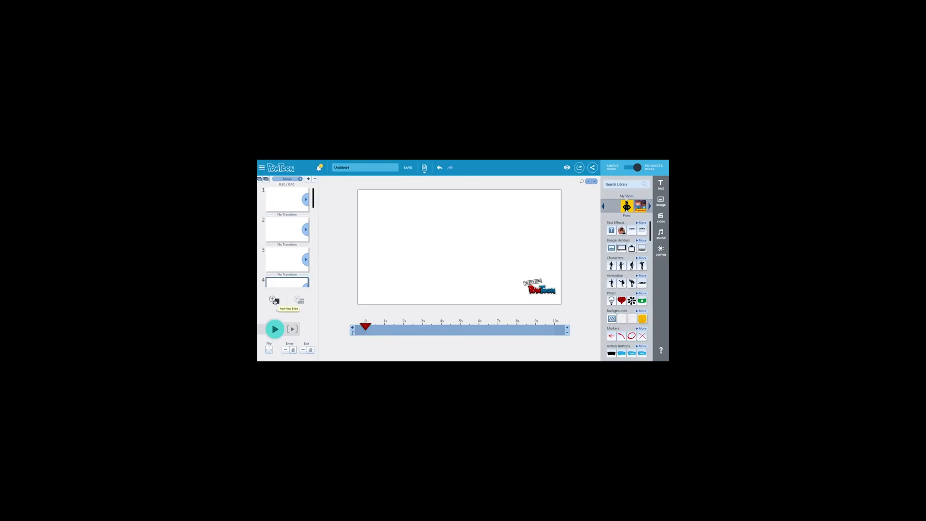
left_click(275, 301)
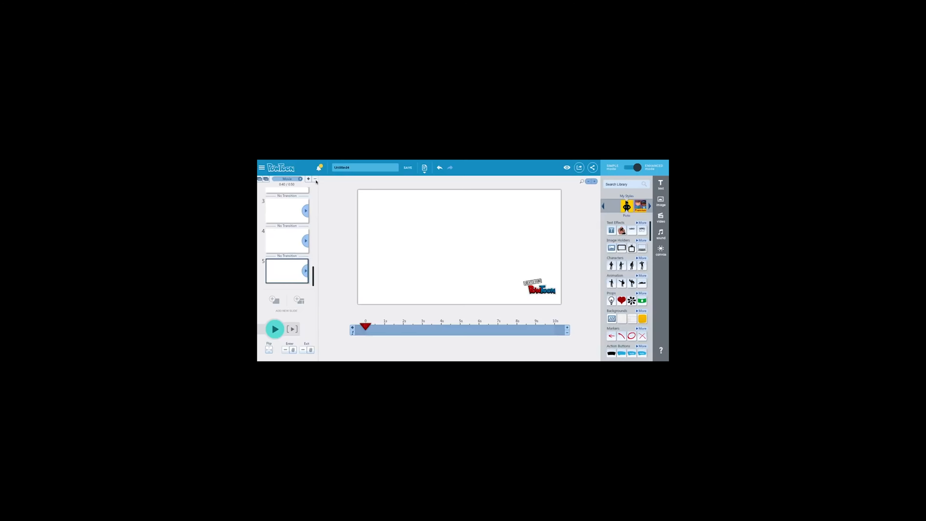
left_click(316, 179)
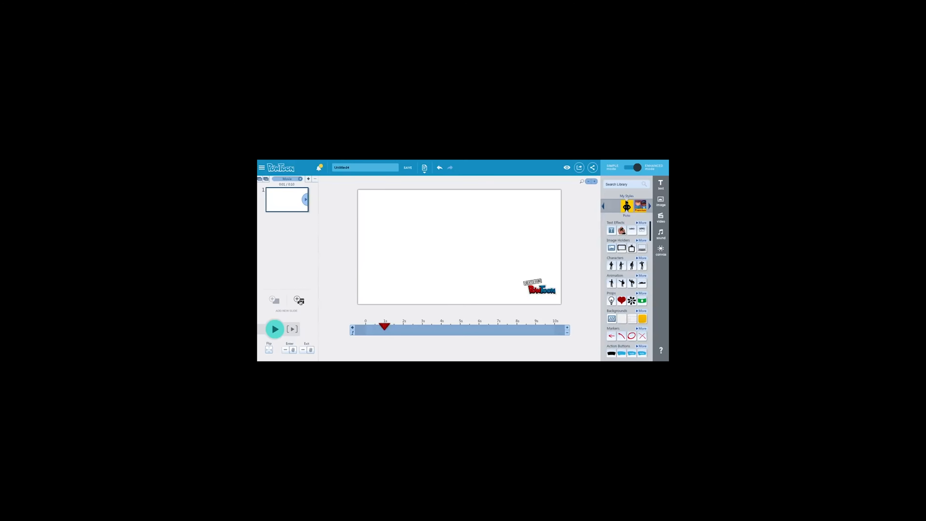
Step: Add a slide with a ready-made layout, browse the text, media and special layouts, view the next theme, and close the chooser
left_click(298, 301)
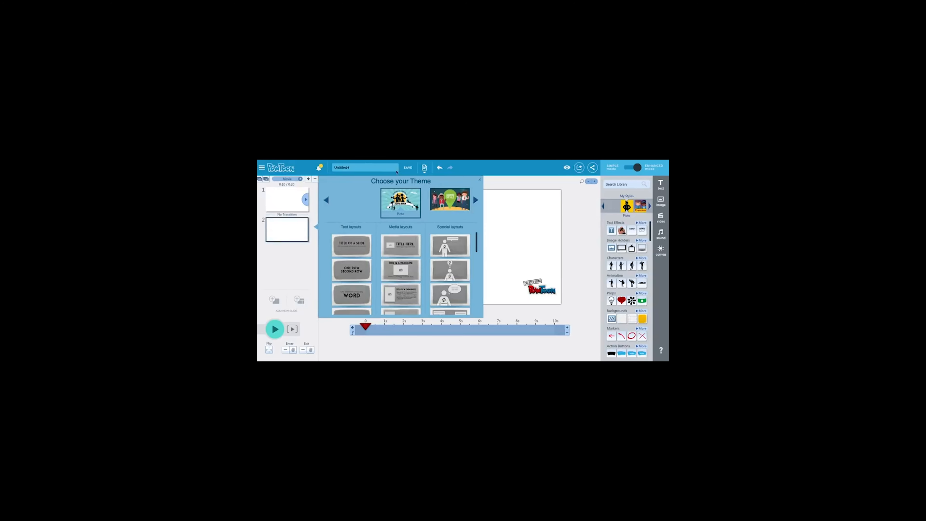
scroll(386, 272, "down", 6)
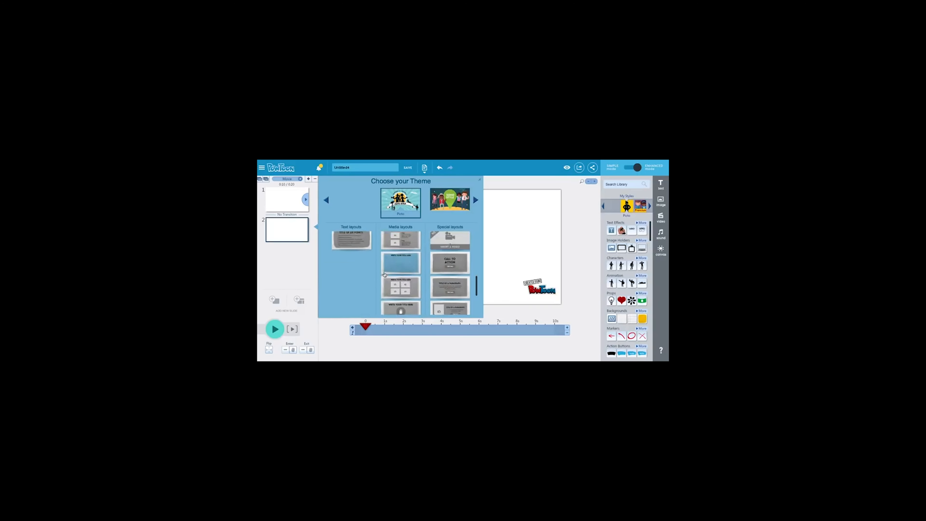
scroll(385, 274, "up", 6)
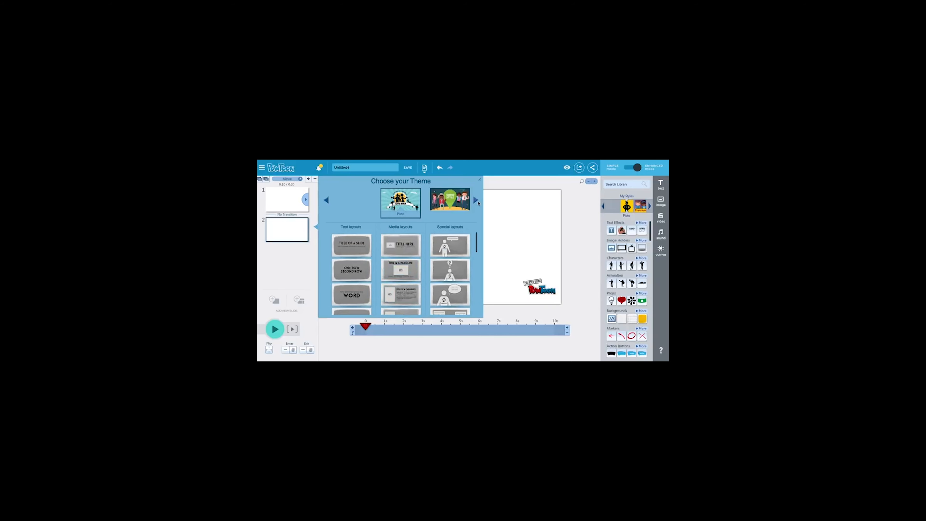
left_click(476, 201)
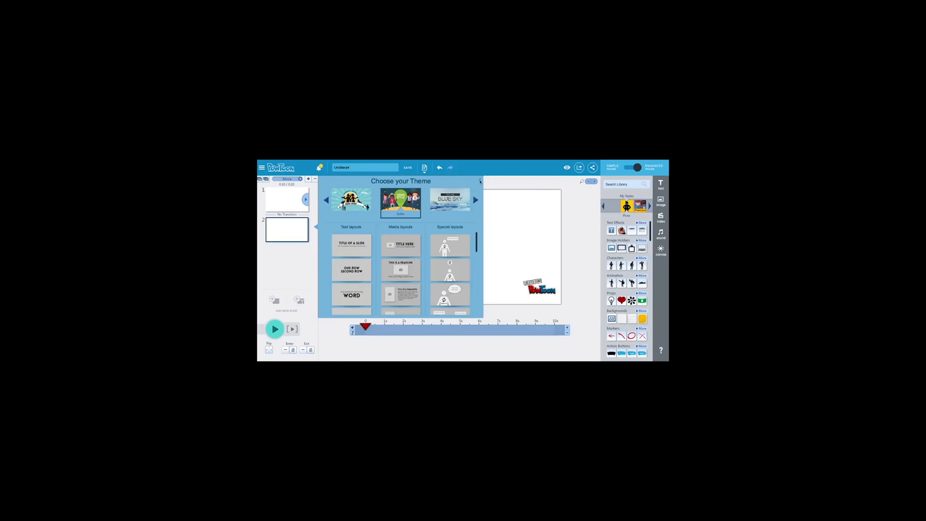
left_click(480, 181)
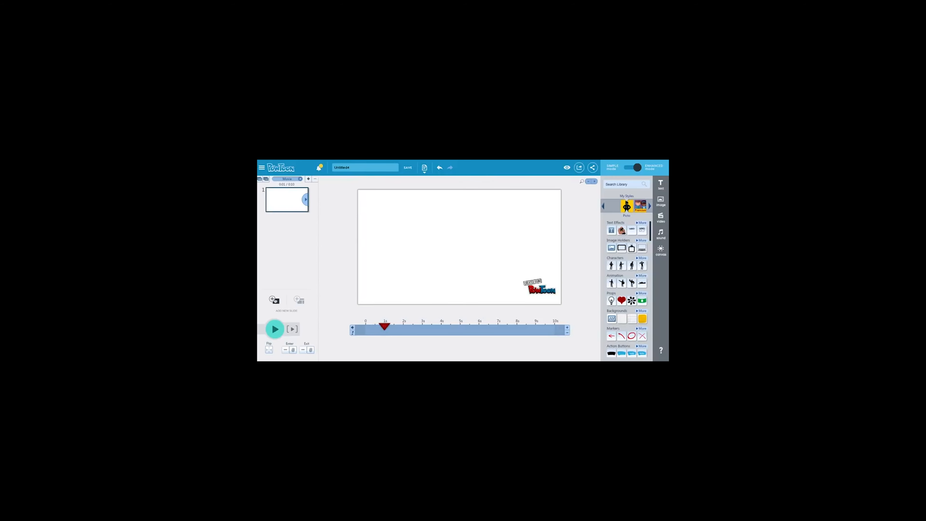
Step: Add a blank second slide and place an animated man character from the Soho library style on it
left_click(274, 300)
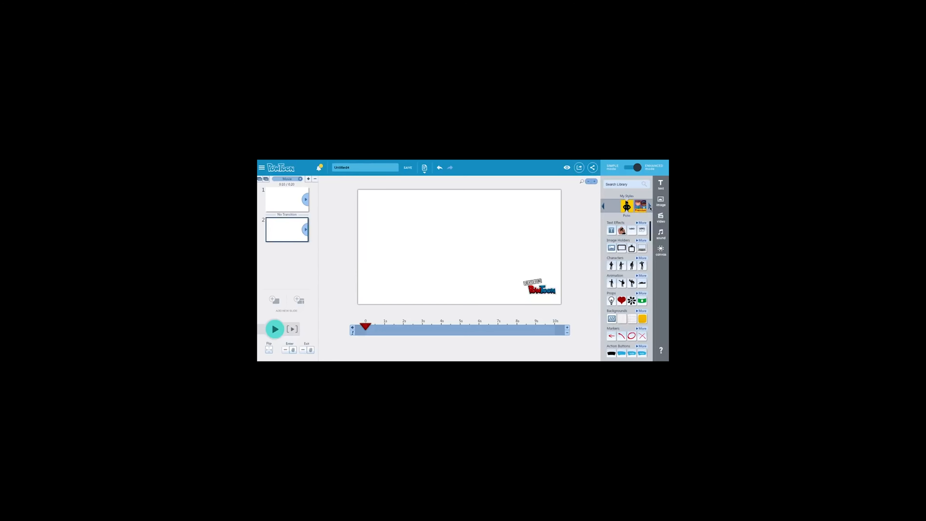
left_click(649, 207)
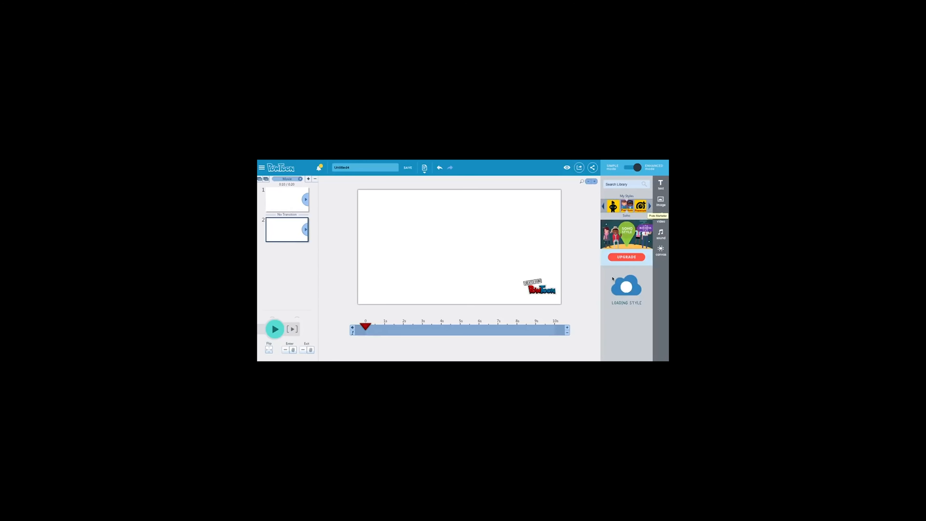
mouse_move(622, 248)
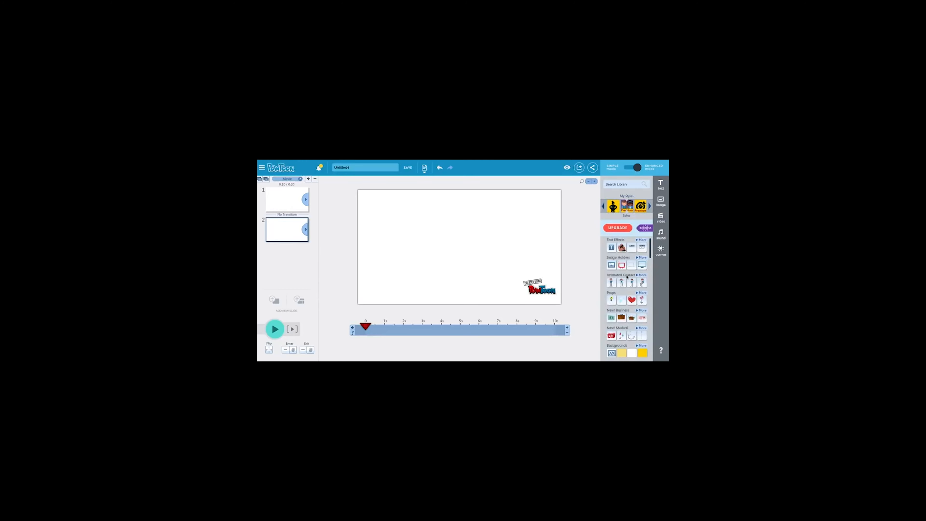
left_click(622, 283)
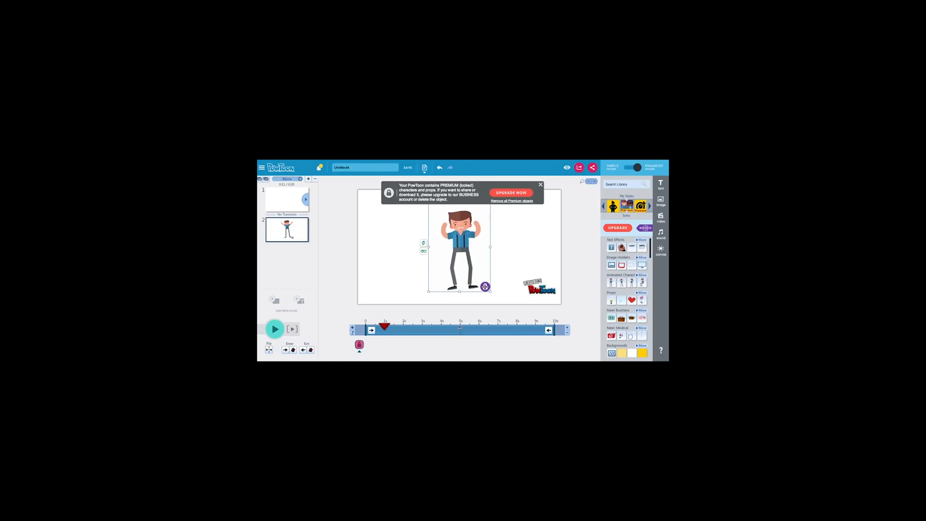
Step: Dismiss the premium upgrade notice and move the man character to the right of the slide's centre
mouse_move(484, 286)
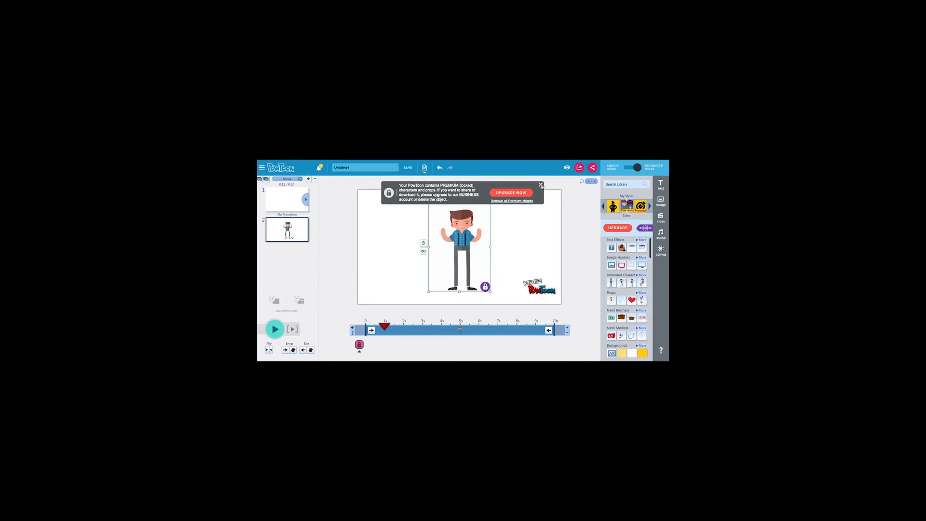
left_click(541, 185)
left_click_drag(452, 225, 478, 224)
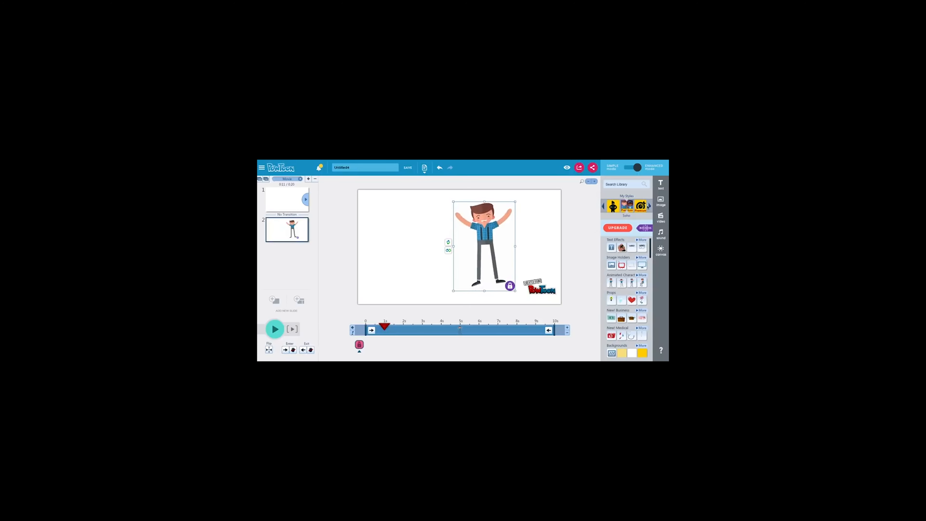
Step: Switch the library to the Marker style and place its first animated character on the left half of the slide
left_click(648, 207)
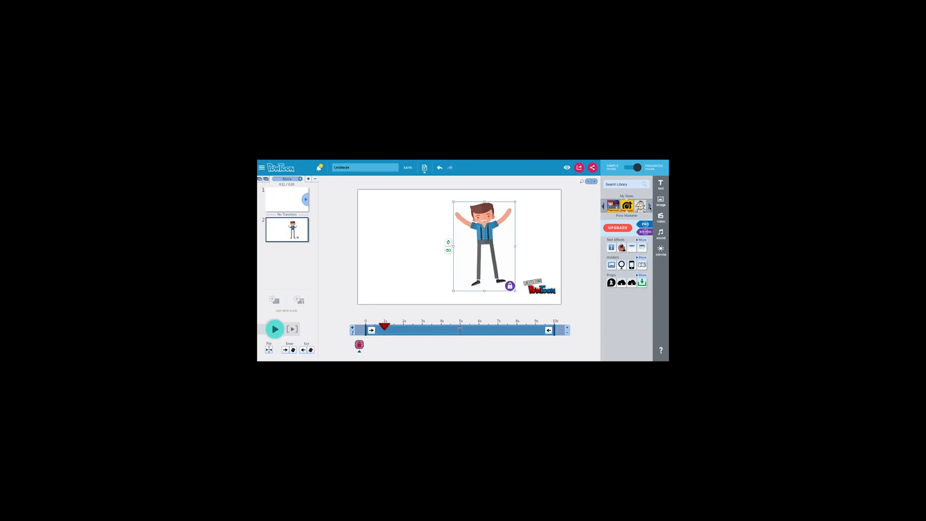
left_click(650, 207)
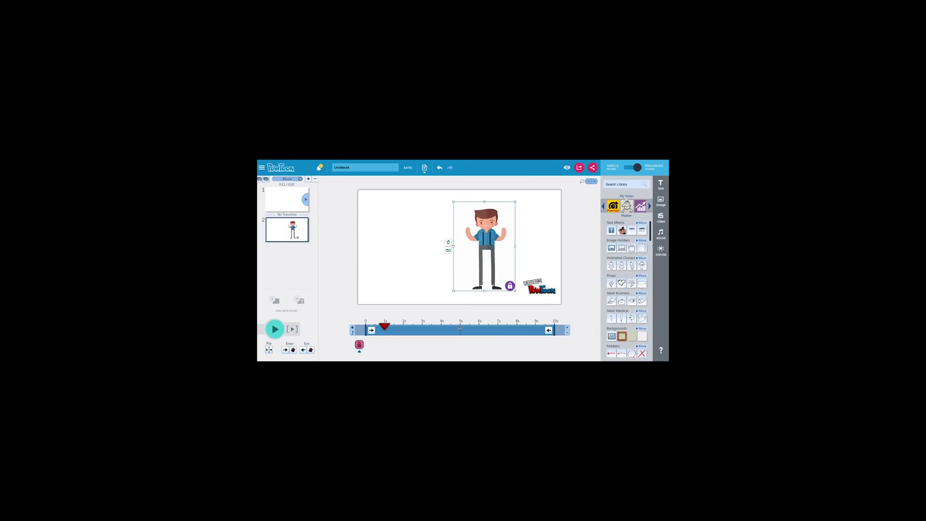
left_click(611, 266)
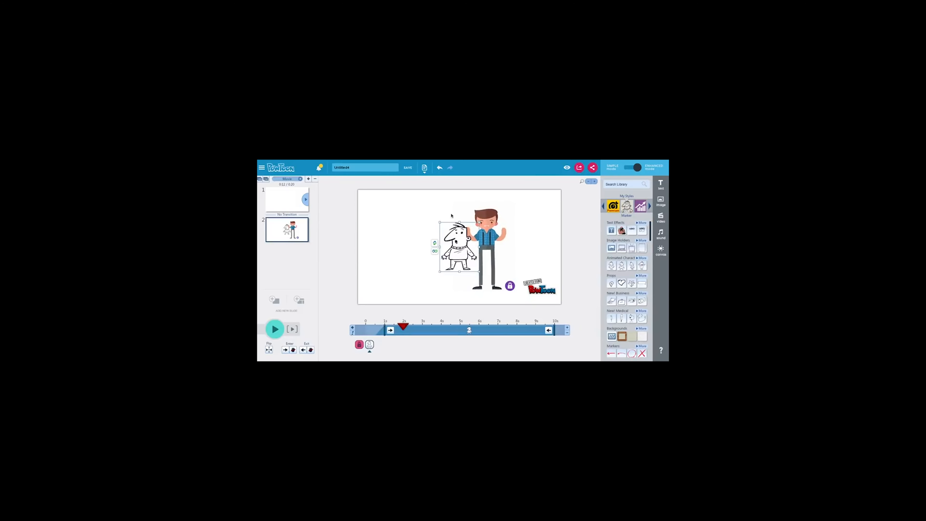
left_click_drag(458, 242, 418, 243)
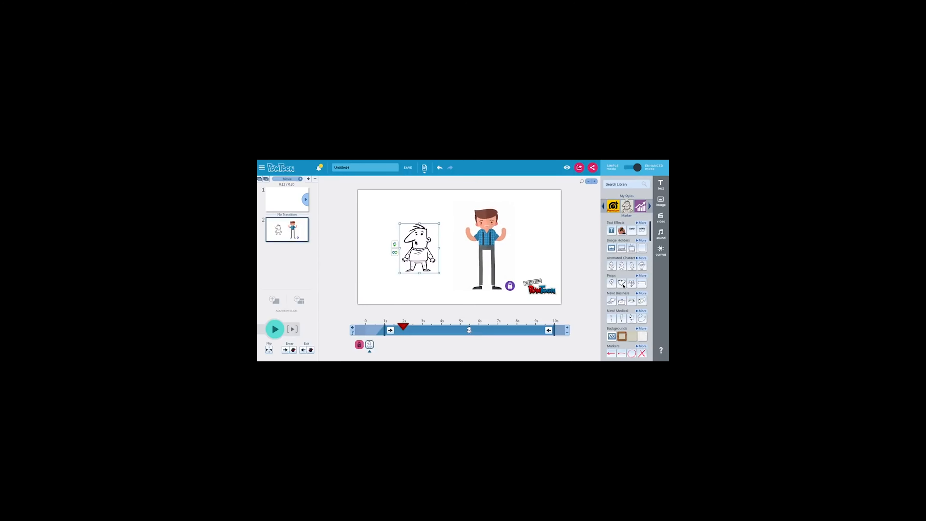
Step: Add the heart prop to the slide and apply the plain beige background
left_click(621, 283)
left_click_drag(460, 245, 526, 220)
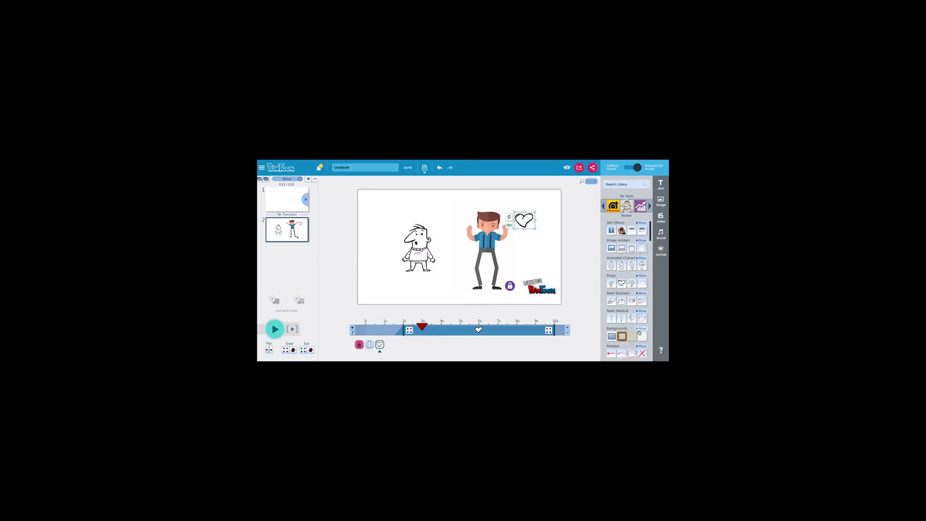
left_click(631, 336)
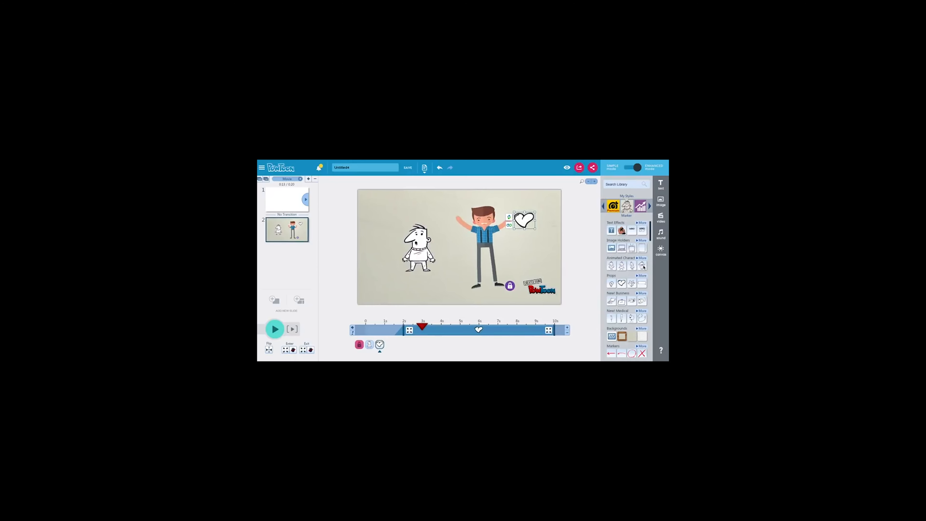
Step: Add a red arrow and a red X marker, placing the heart crossed out by the X beside the hand-drawn character
left_click_drag(650, 239, 650, 281)
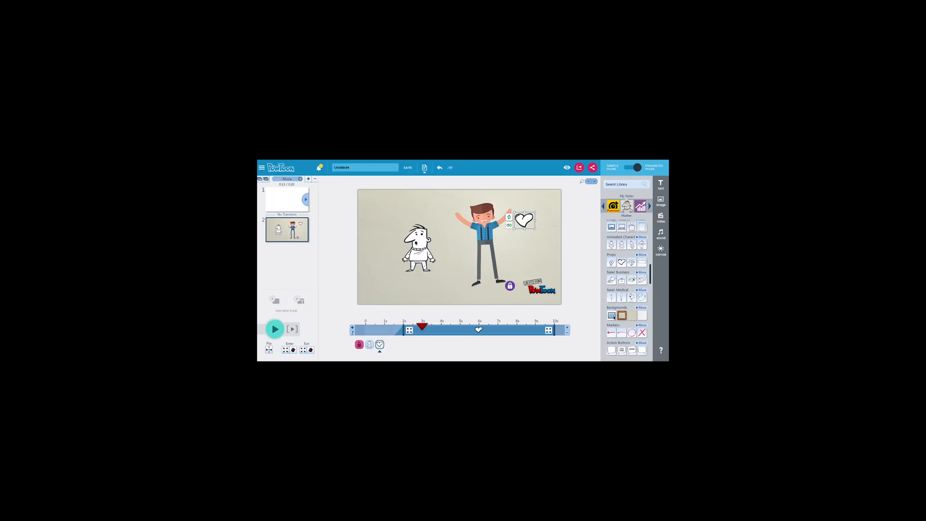
left_click(611, 332)
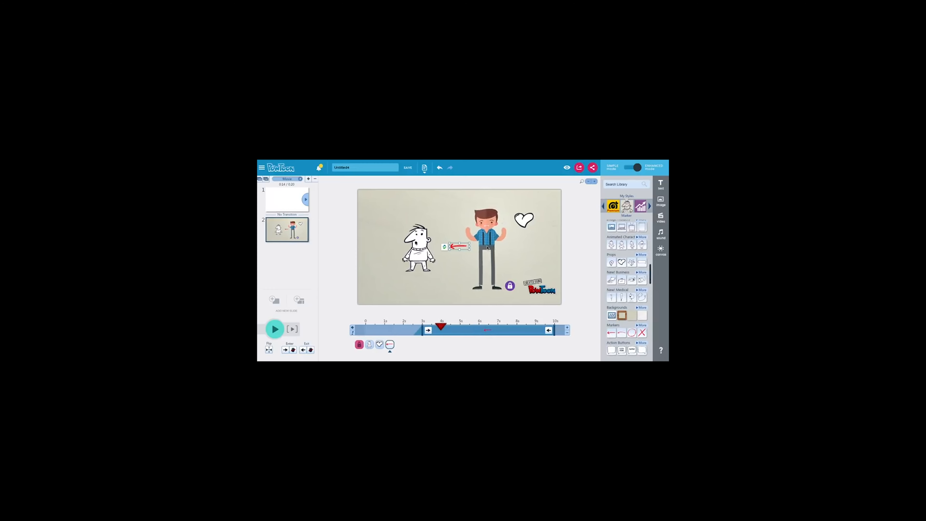
left_click(641, 332)
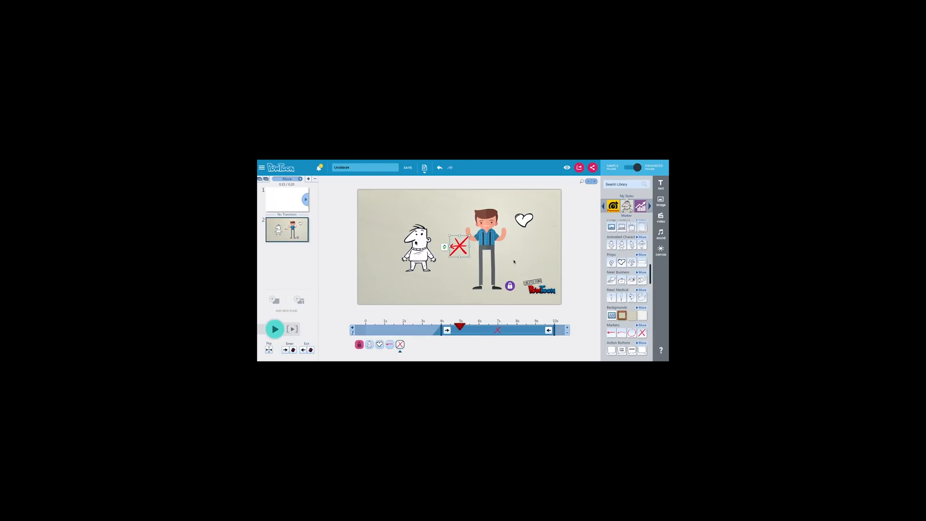
left_click_drag(456, 249, 415, 248)
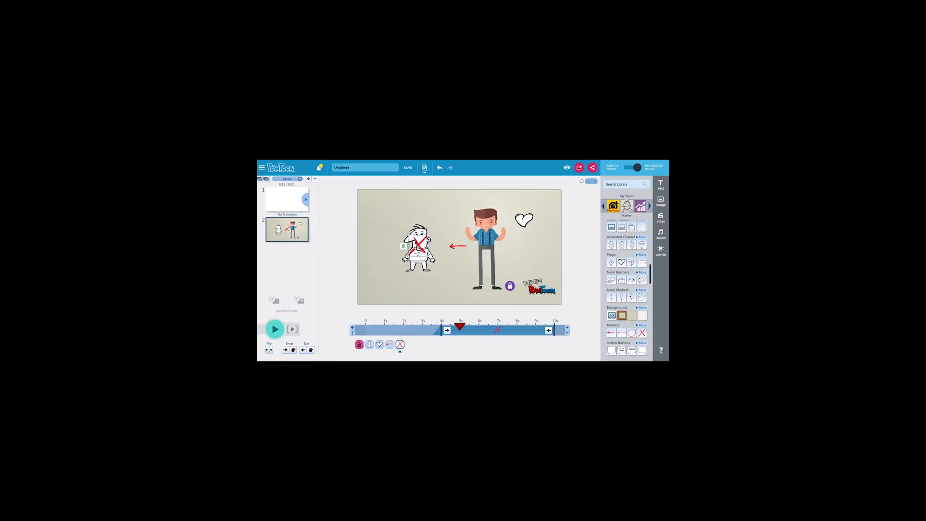
mouse_move(524, 223)
left_mouse_down()
mouse_move(460, 226)
mouse_move(439, 244)
mouse_move(378, 249)
left_mouse_up()
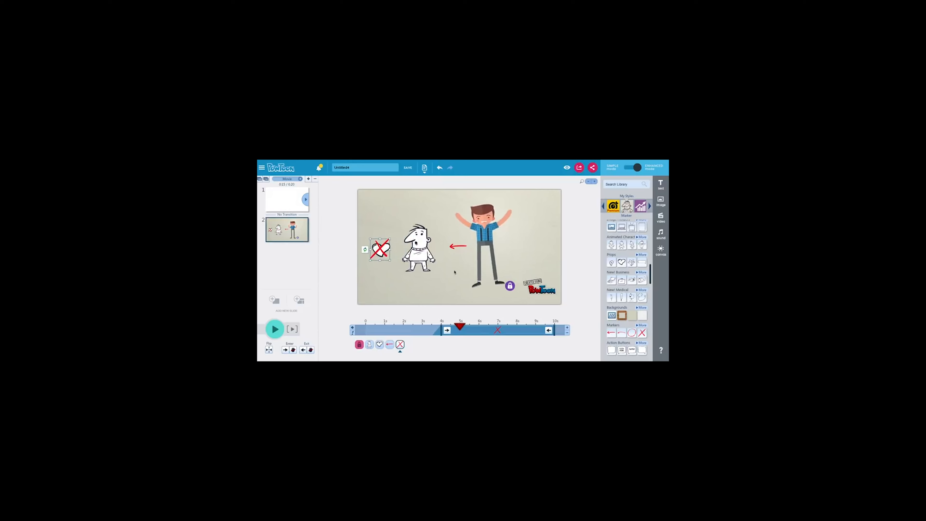
left_click(471, 278)
Step: Switch the library to the Infographic style, look through its object categories, and expand its text effects
left_click(650, 206)
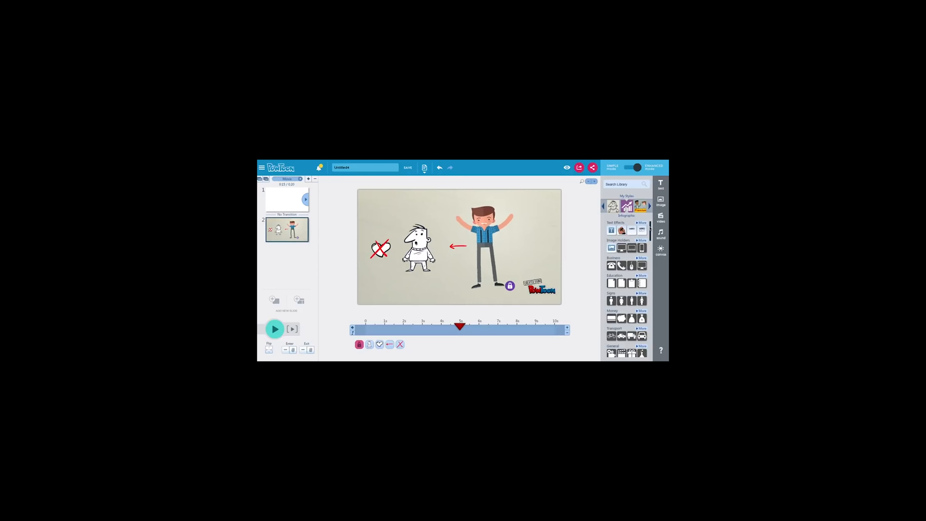
scroll(645, 232, "down", 5)
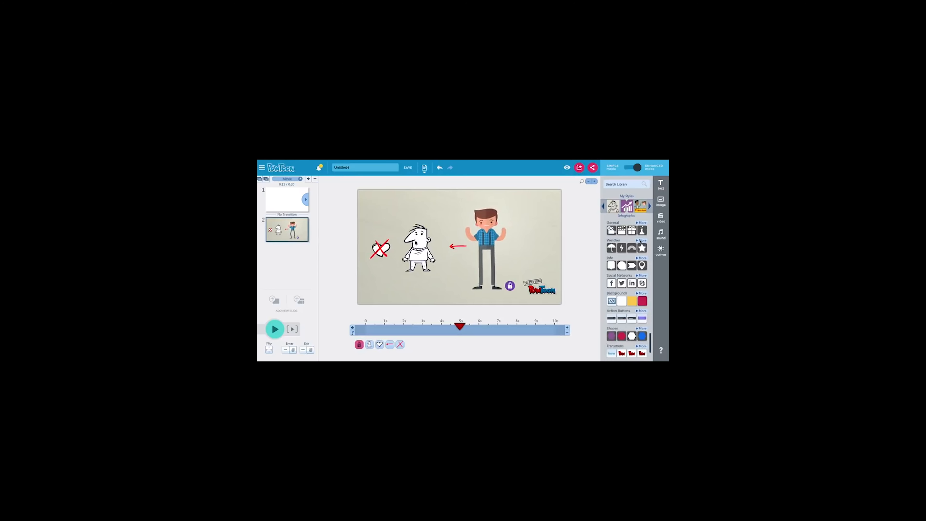
scroll(650, 222, "up", 5)
scroll(650, 222, "down", 5)
scroll(650, 222, "up", 4)
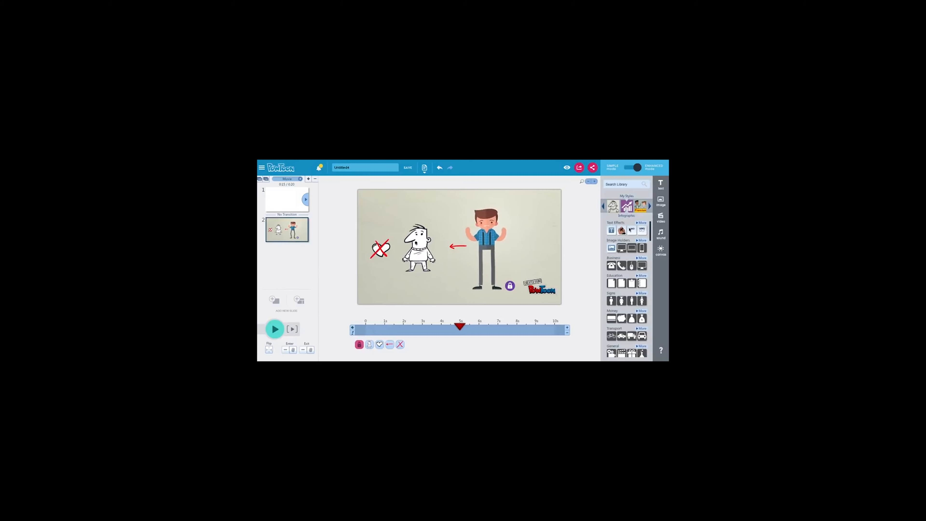
left_click(641, 223)
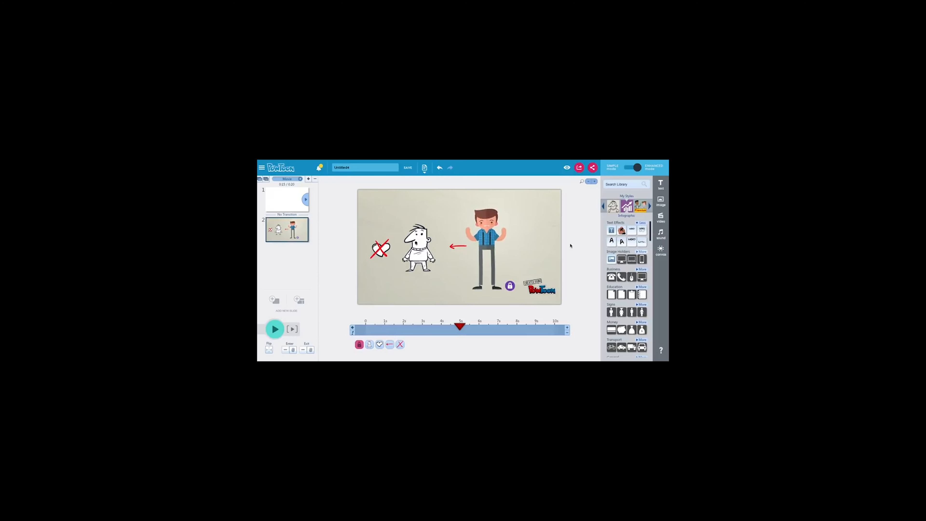
Step: Add a hand-written text effect to the first slide and move the playhead to the start of its timeline
left_click(280, 203)
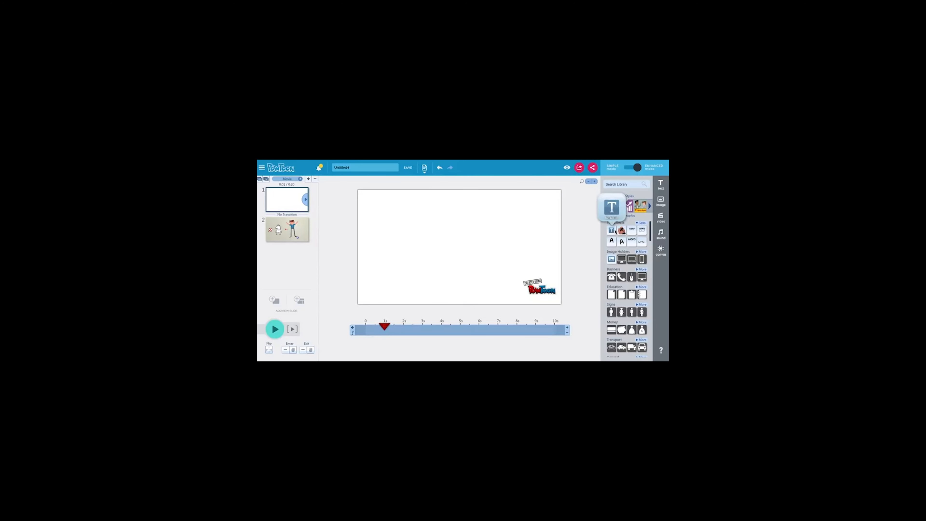
left_click(614, 231)
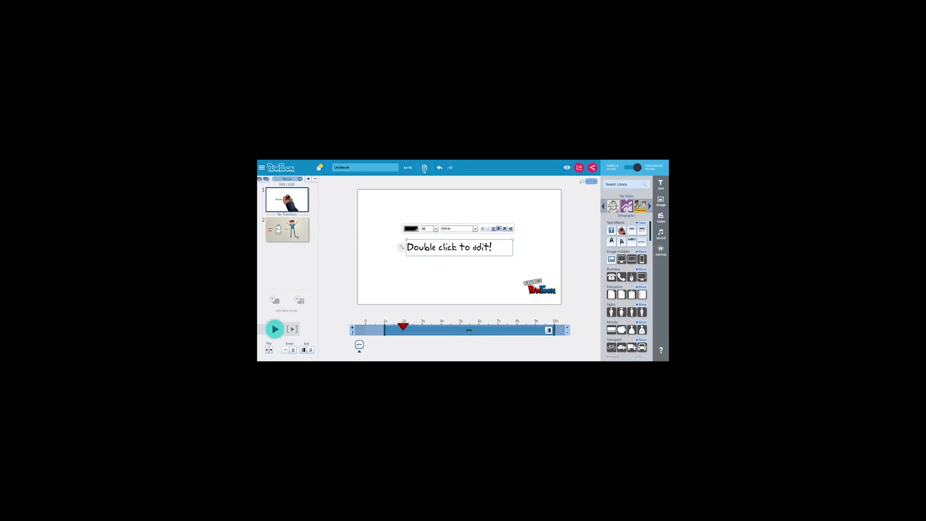
left_click(450, 282)
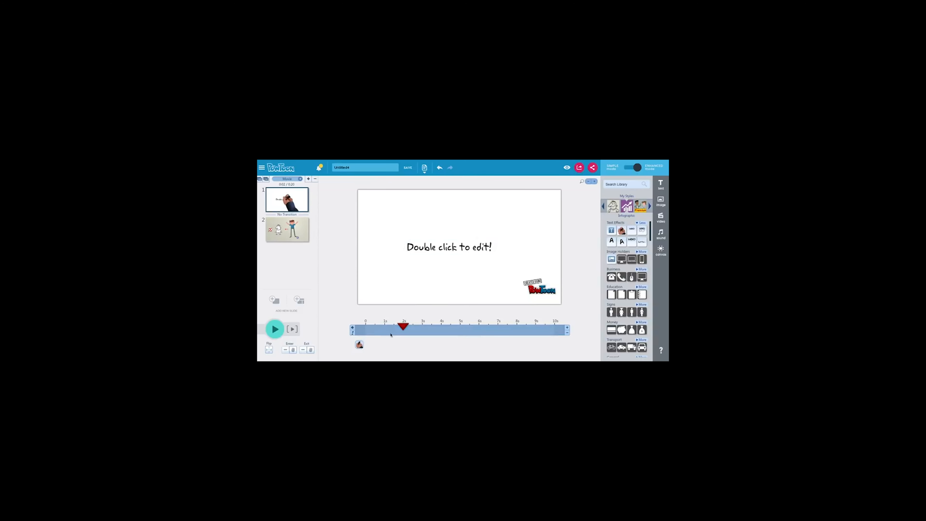
left_click_drag(403, 326, 338, 328)
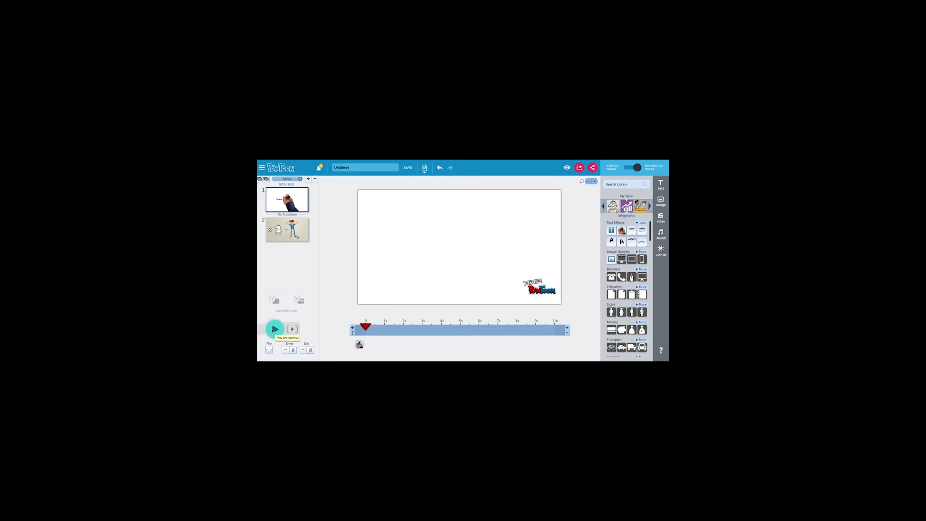
Step: Preview the hand-written text animation on the first slide
left_click(274, 329)
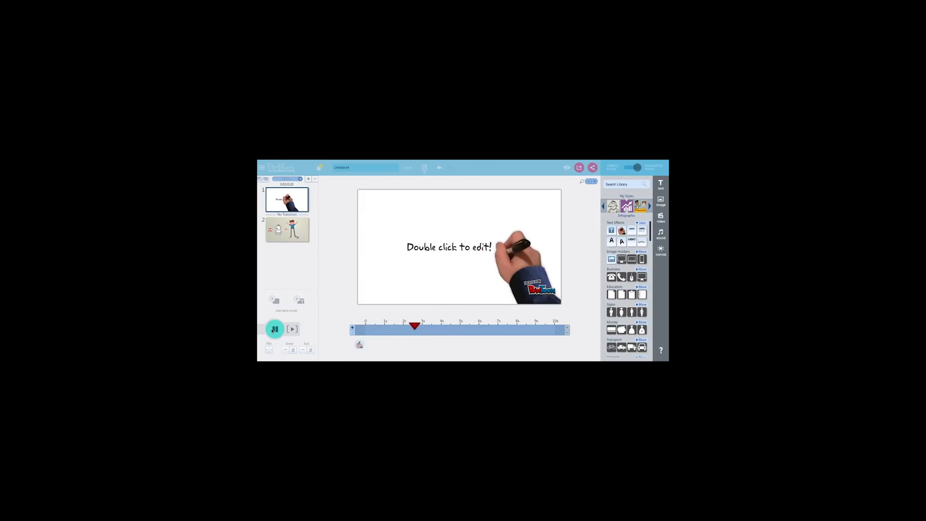
left_click(275, 329)
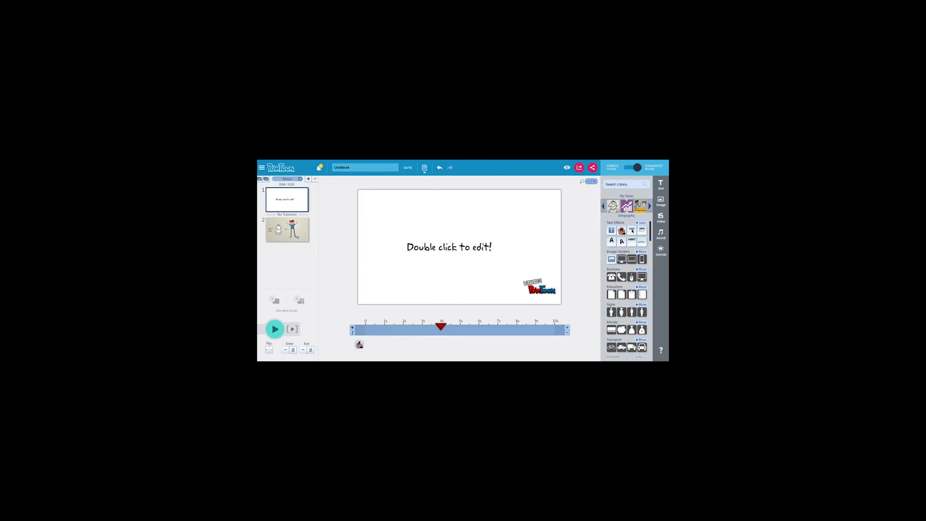
Step: Replace the slide's hand-written text with another text effect placed slightly higher, and preview it
mouse_move(632, 231)
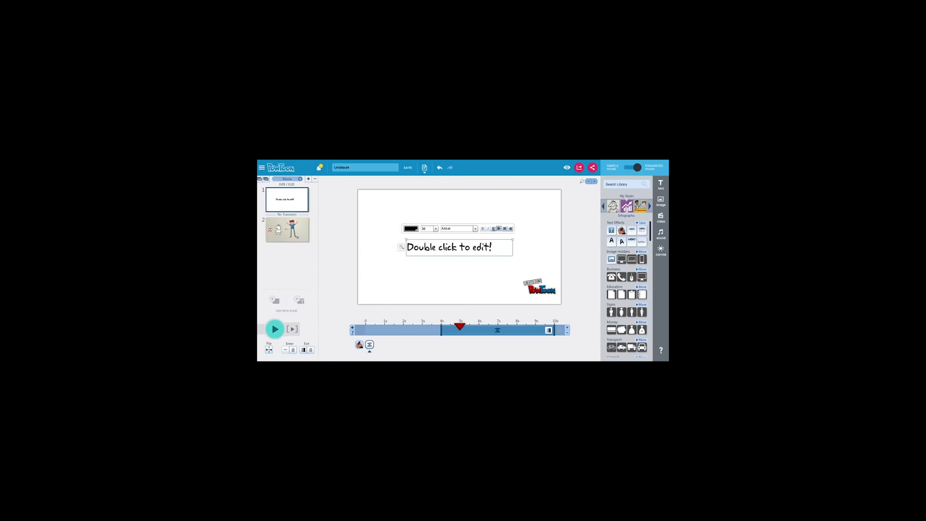
left_click_drag(435, 248, 428, 219)
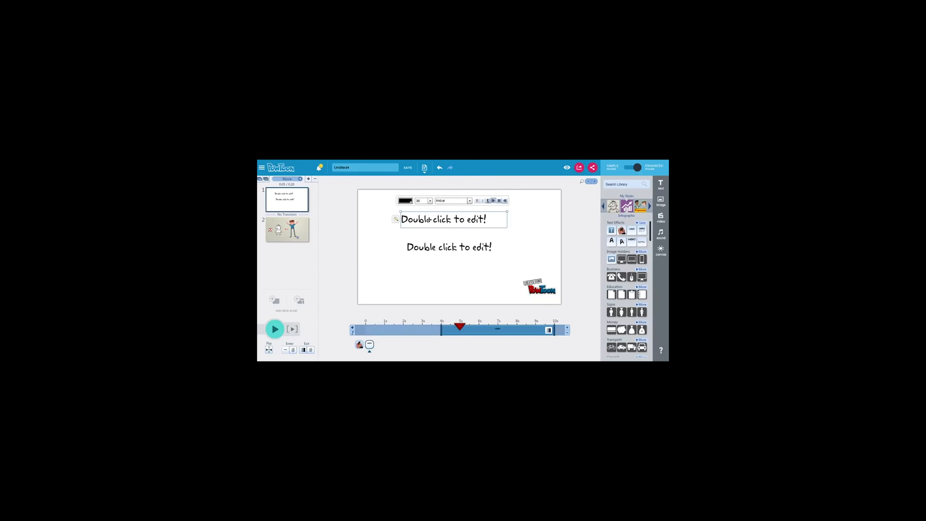
left_click(423, 248)
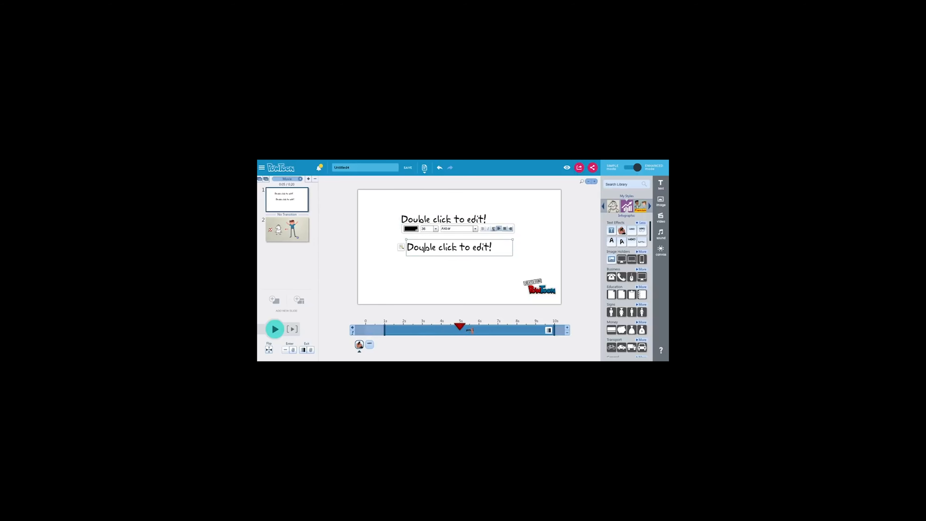
key("Delete")
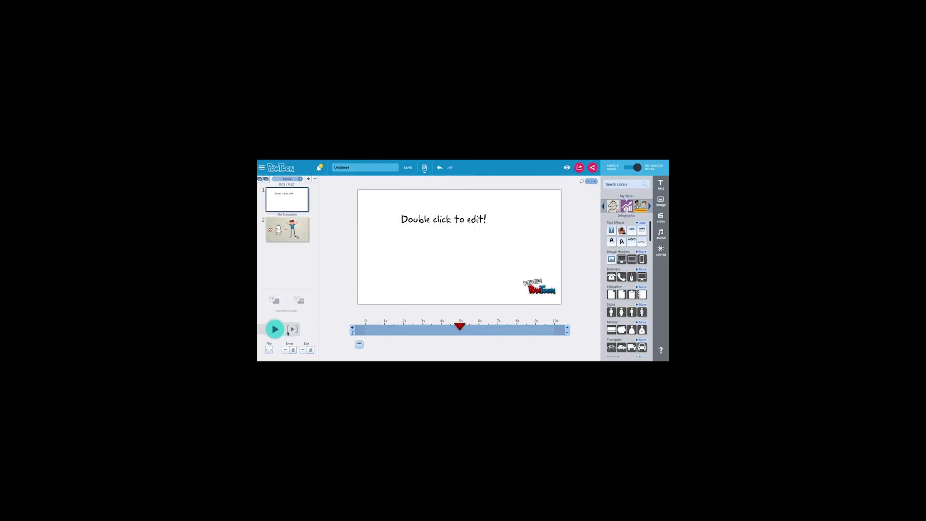
left_click(274, 329)
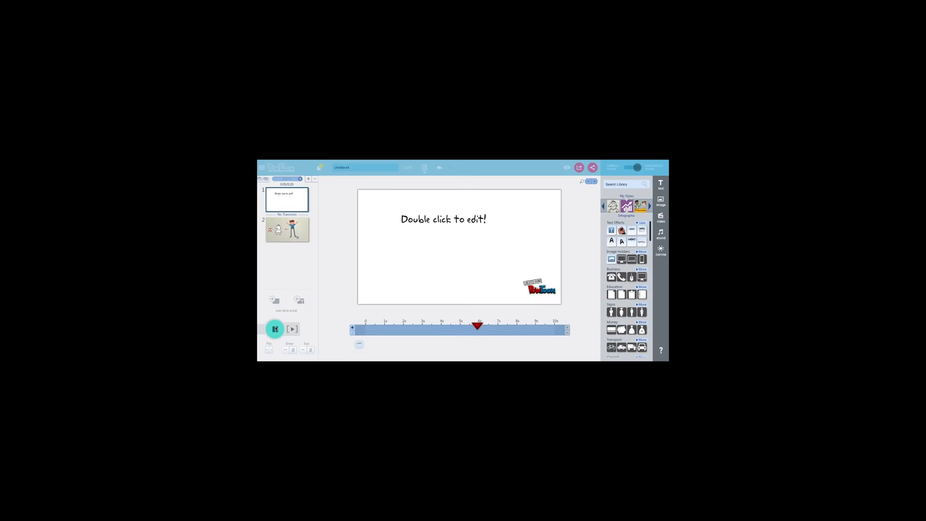
left_click(276, 328)
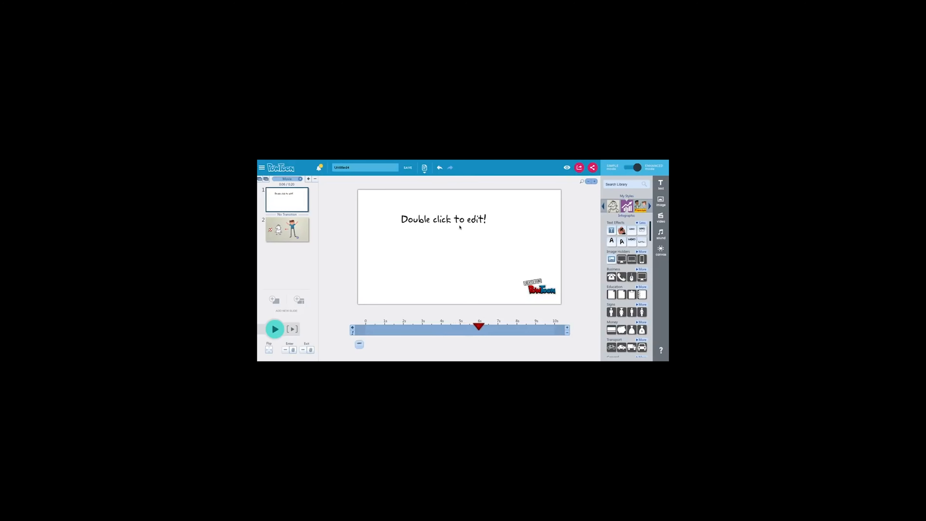
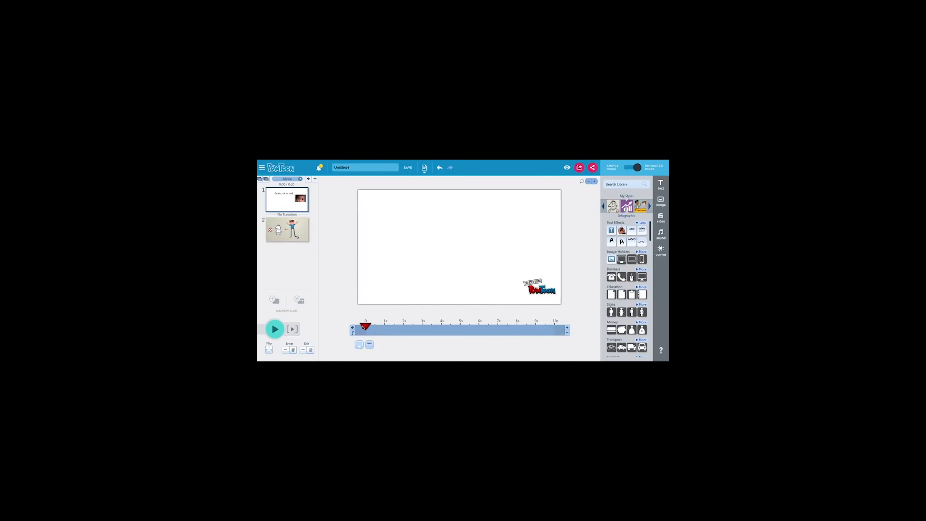
Step: Preview the first slide's photo entering with the hand animation and select the photo object on the timeline
left_click(276, 328)
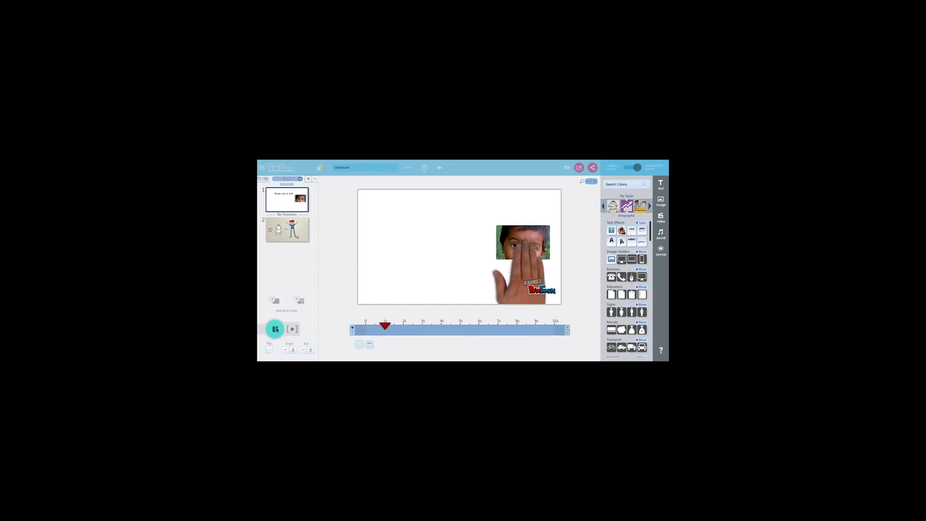
left_click(276, 329)
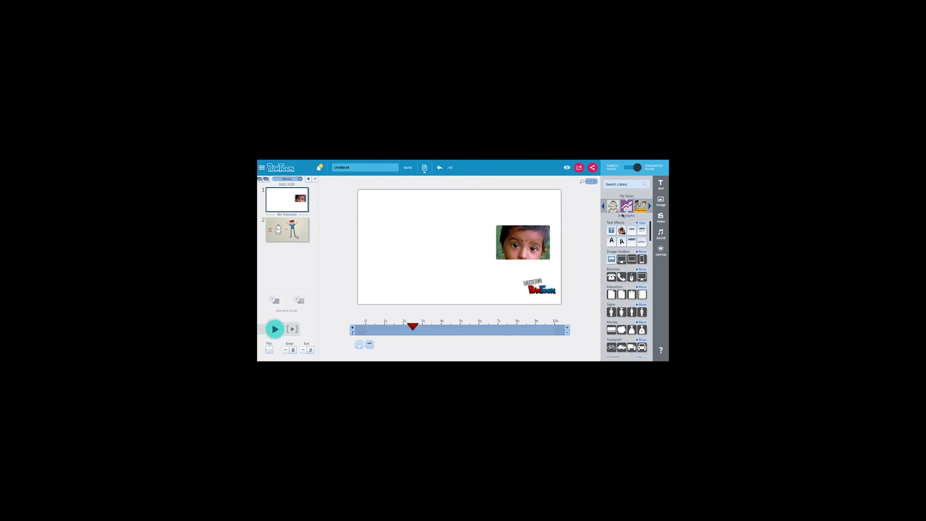
left_click(359, 344)
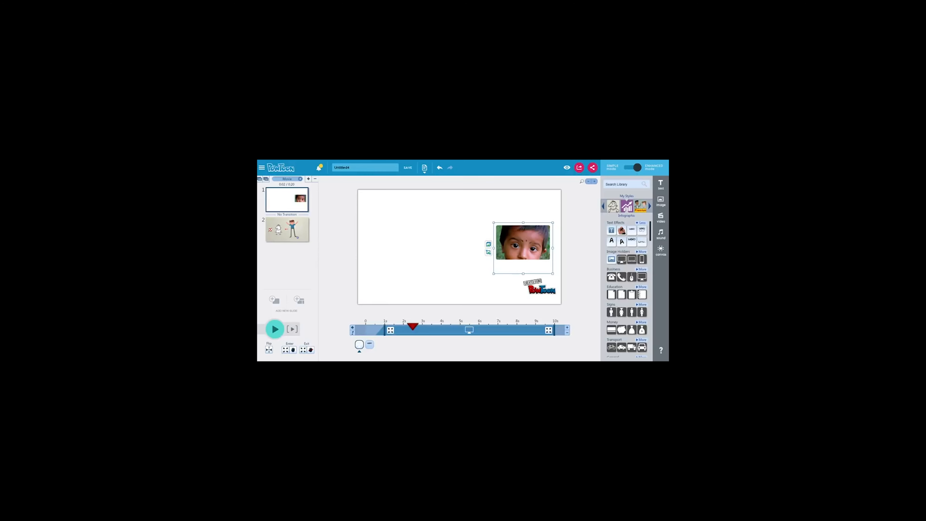
Step: Expand the Image Holders and Business categories of the Infographic style to view all their objects
left_click_drag(649, 229, 649, 237)
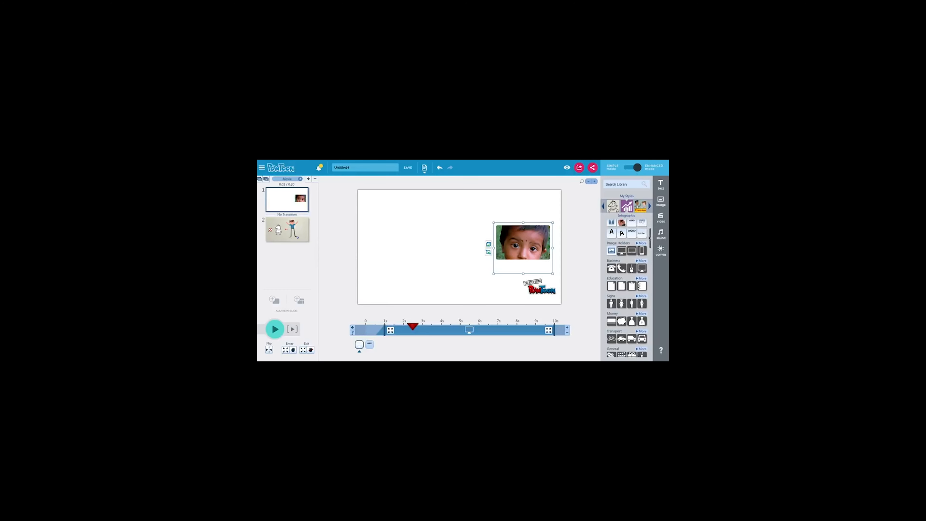
left_click(642, 243)
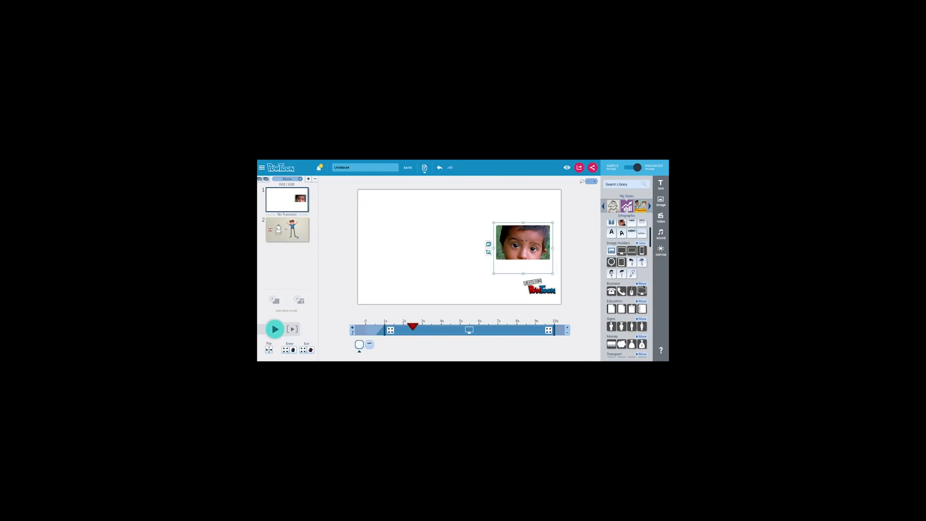
left_click(642, 283)
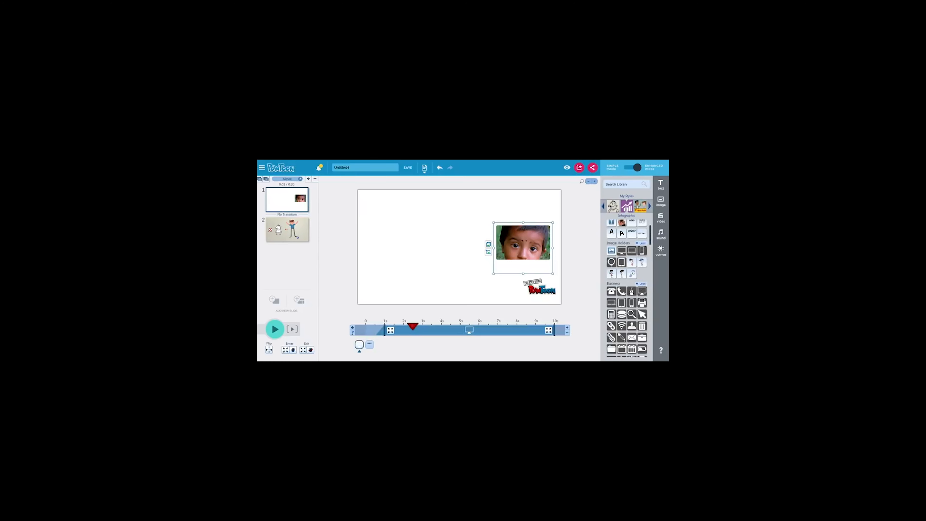
Step: Switch the library to the Picto style and add a bending figure from its full Characters set at the slide's left side
left_click(602, 206)
left_click(603, 207)
left_click(603, 206)
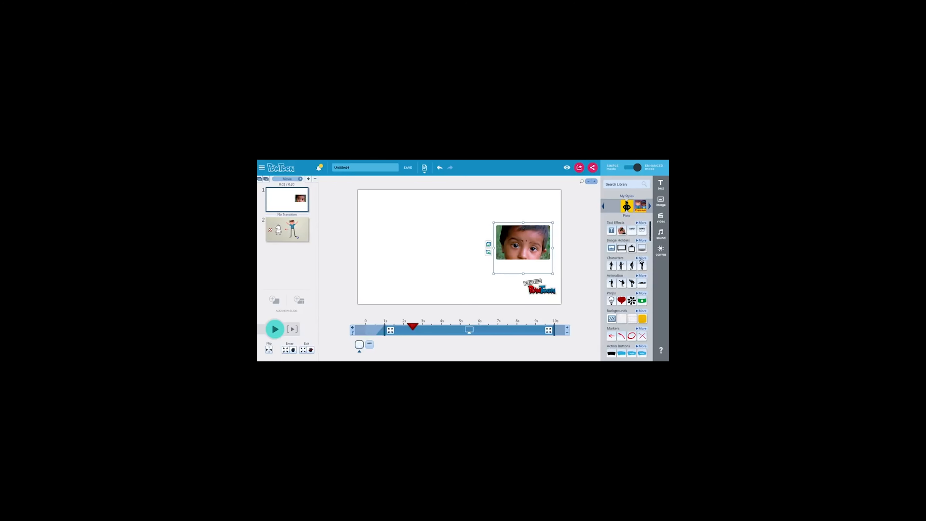
left_click(642, 258)
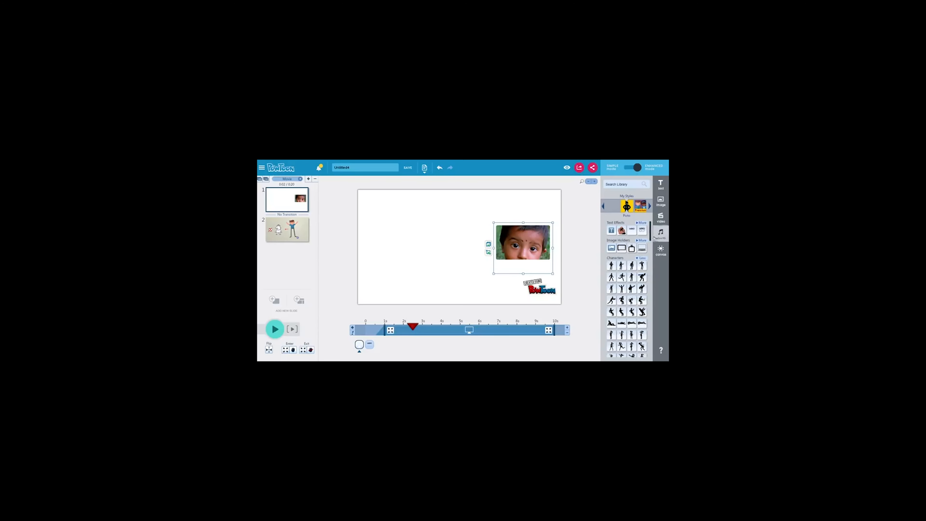
scroll(650, 237, "down", 1)
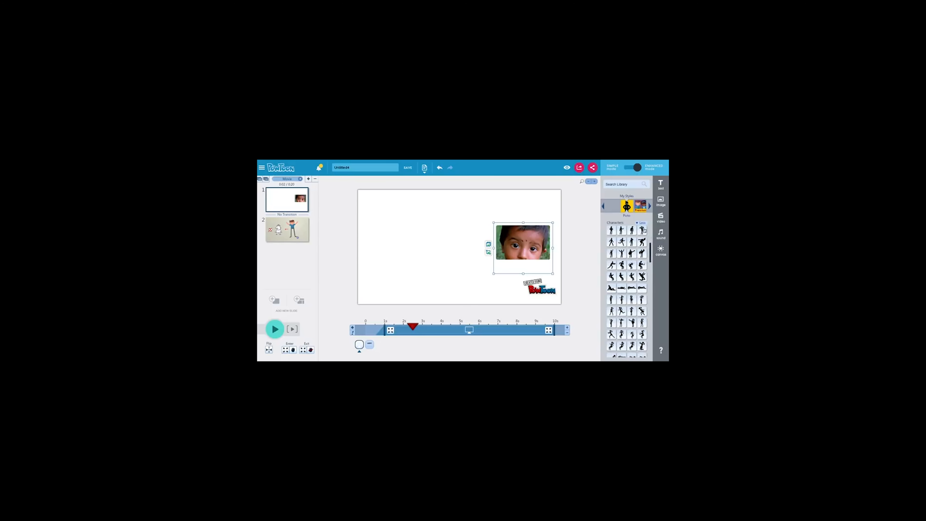
left_click(641, 241)
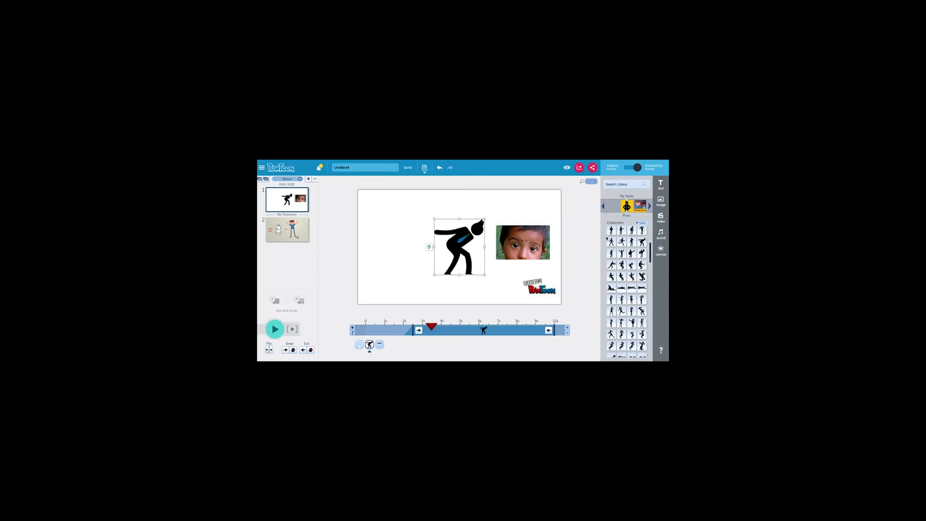
left_click_drag(453, 242, 390, 246)
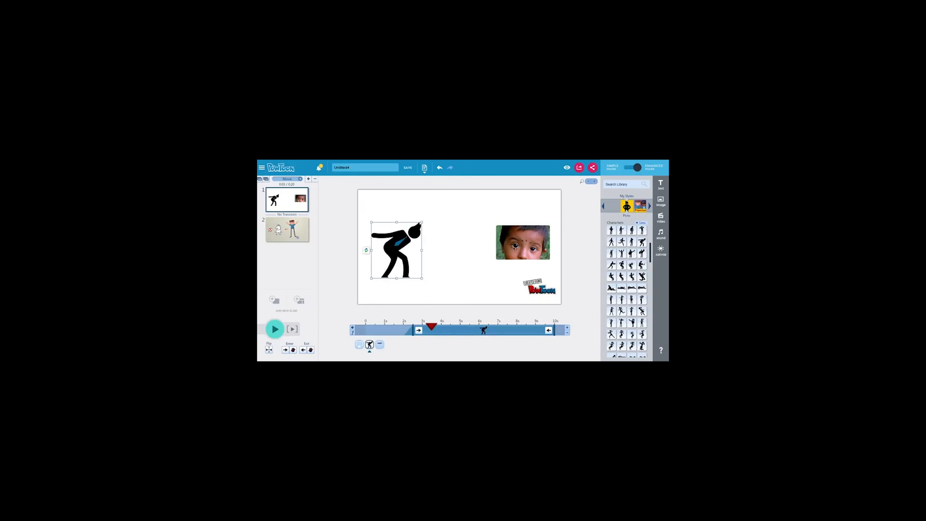
Step: Delete the photo and add the horizontal flying figure from the Animation category beside the bending figure
left_click(527, 245)
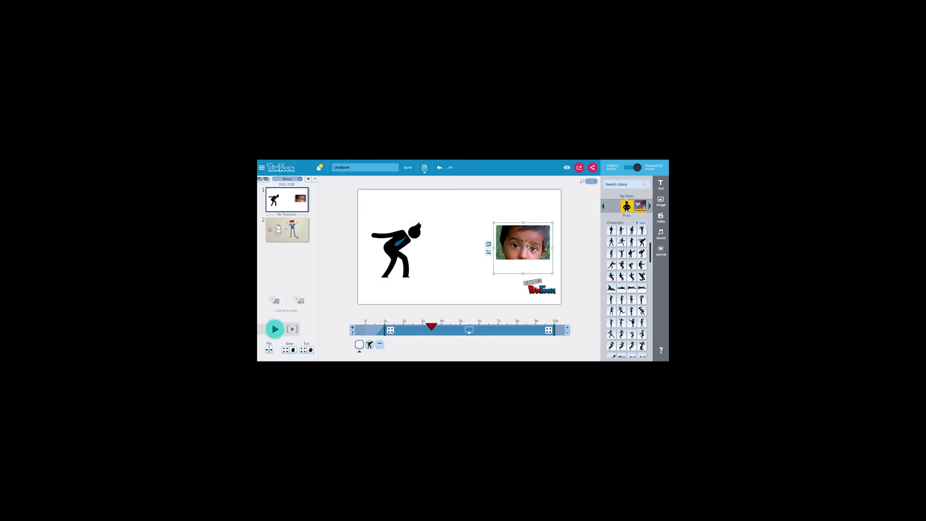
key("Delete")
left_click_drag(649, 257, 644, 291)
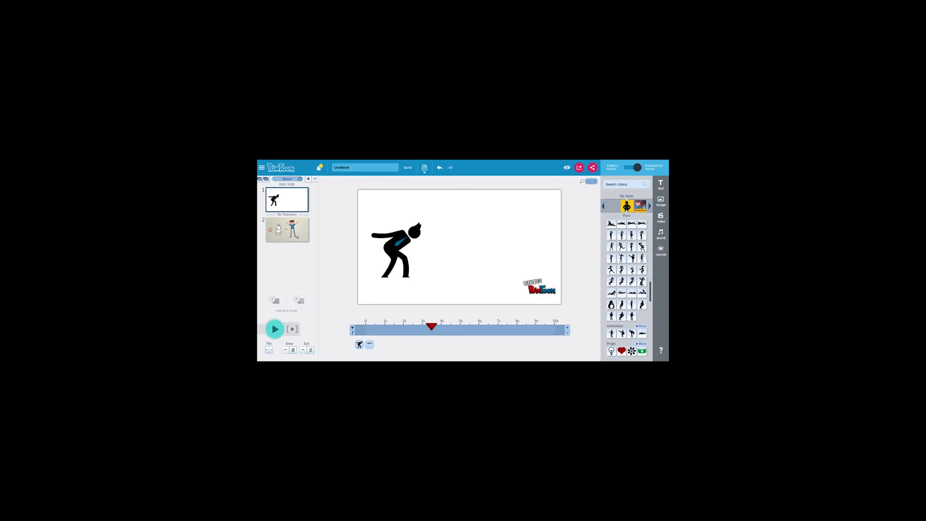
left_click(642, 334)
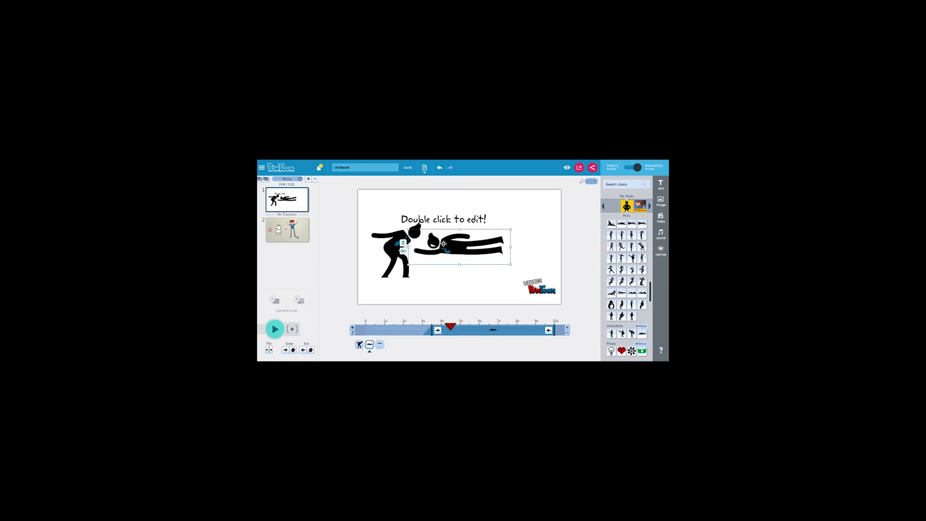
left_click_drag(460, 249, 493, 256)
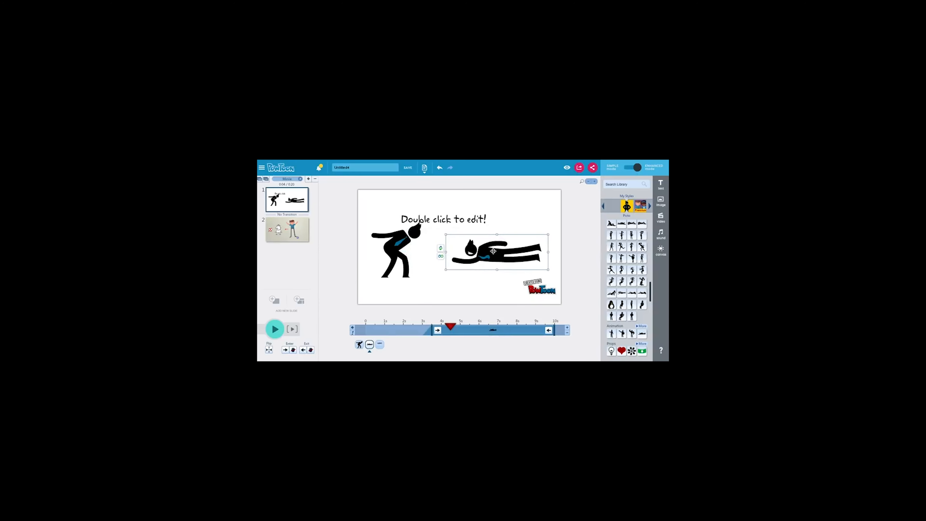
Step: Delete the text and the bending figure from the first slide
left_click(458, 220)
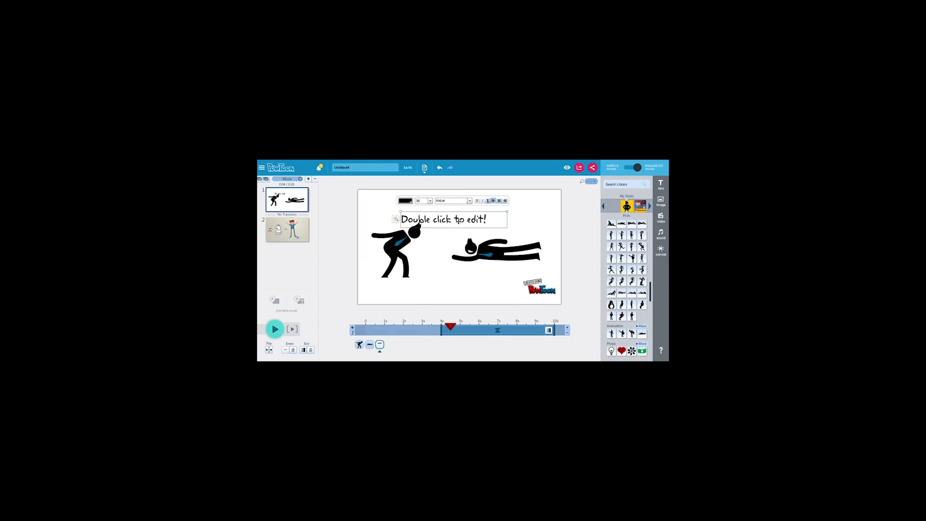
key("Delete")
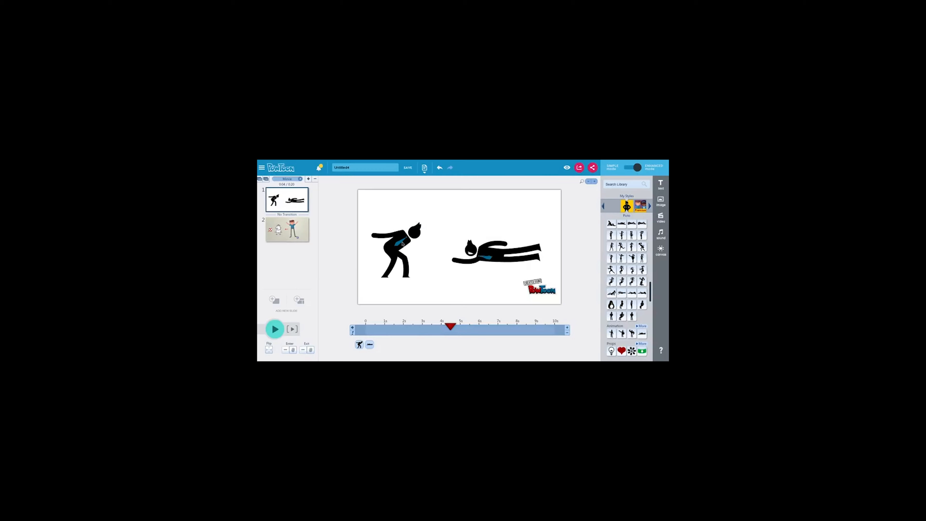
left_click(408, 244)
key("Delete")
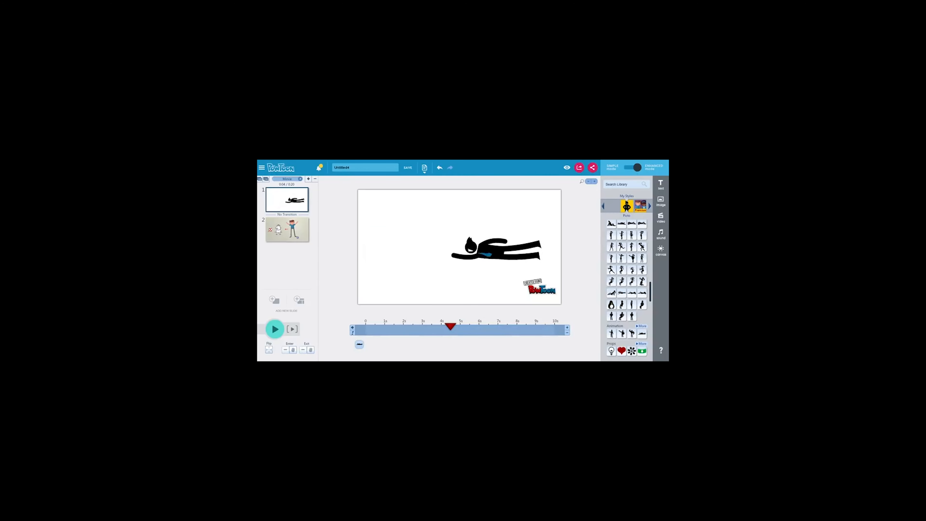
Step: Enlarge the flying figure, centre it on the slide, and flip it horizontally so it faces right
left_click(492, 252)
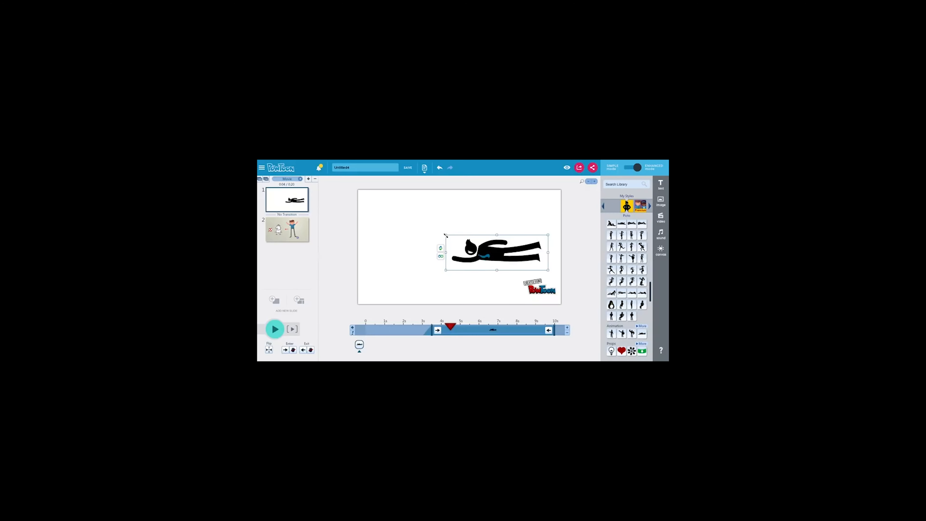
left_click_drag(446, 236, 404, 220)
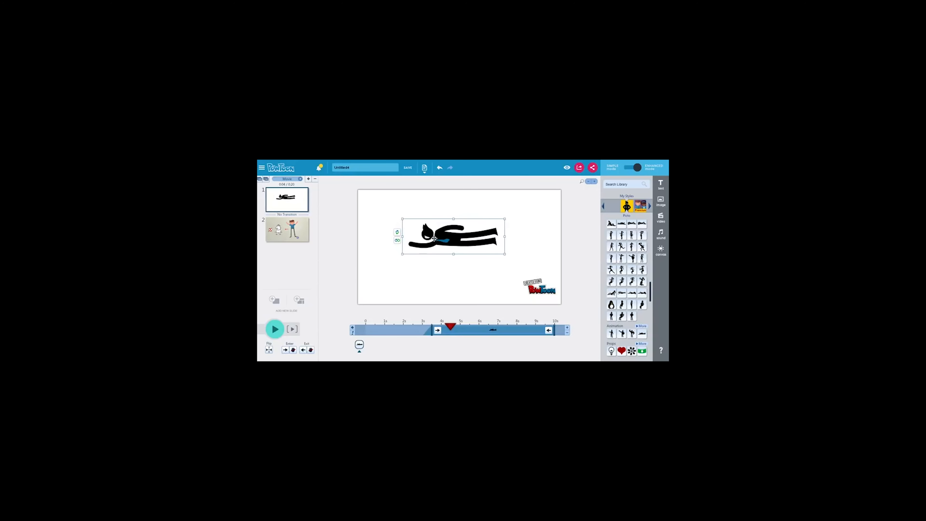
left_click_drag(403, 219, 364, 205)
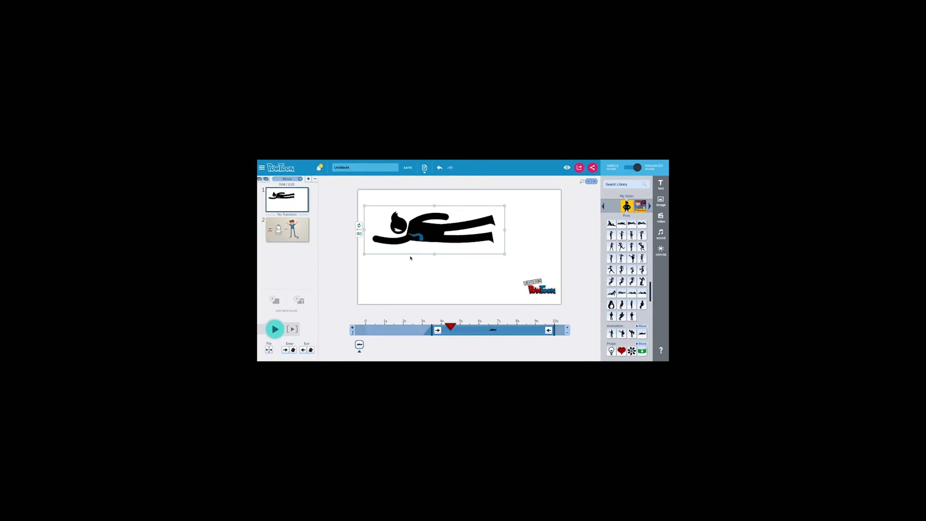
left_click_drag(420, 232, 434, 240)
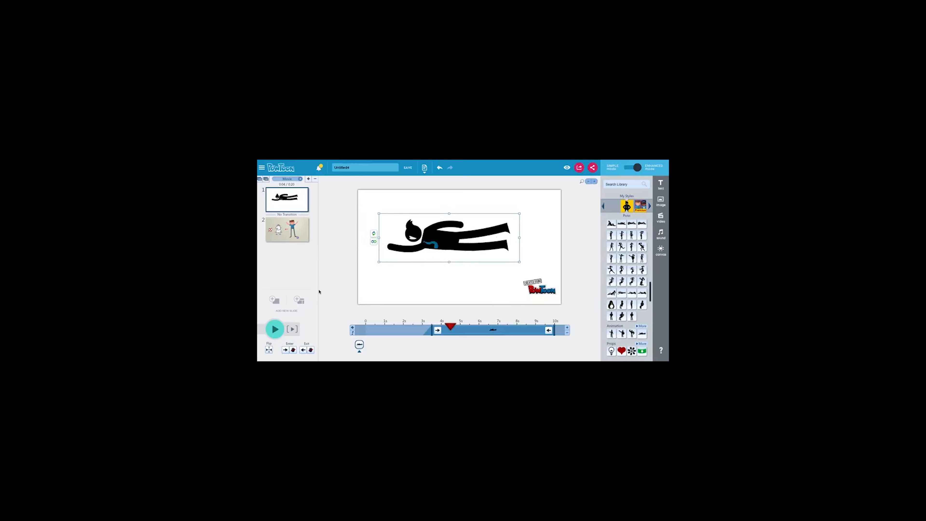
left_click(269, 349)
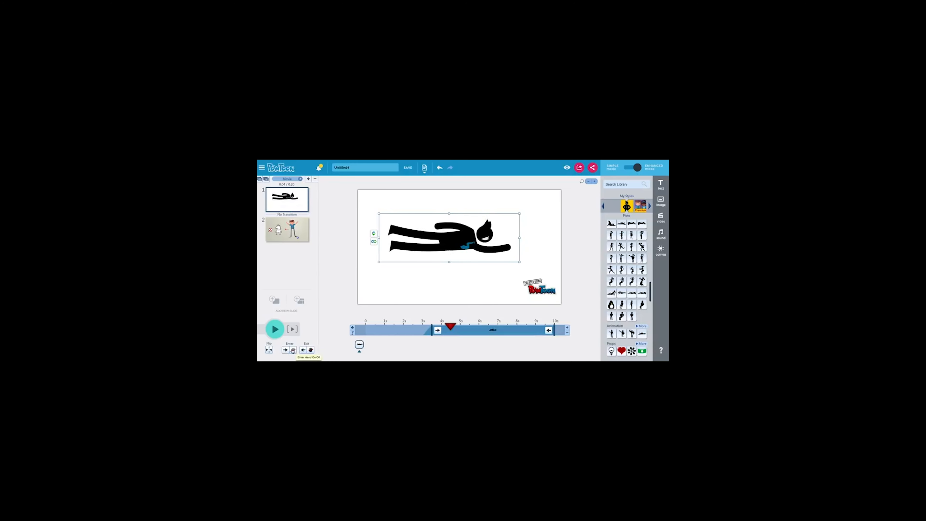
Step: Look at the flying figure's enter effect options and set its exit effect to Right
left_click(286, 350)
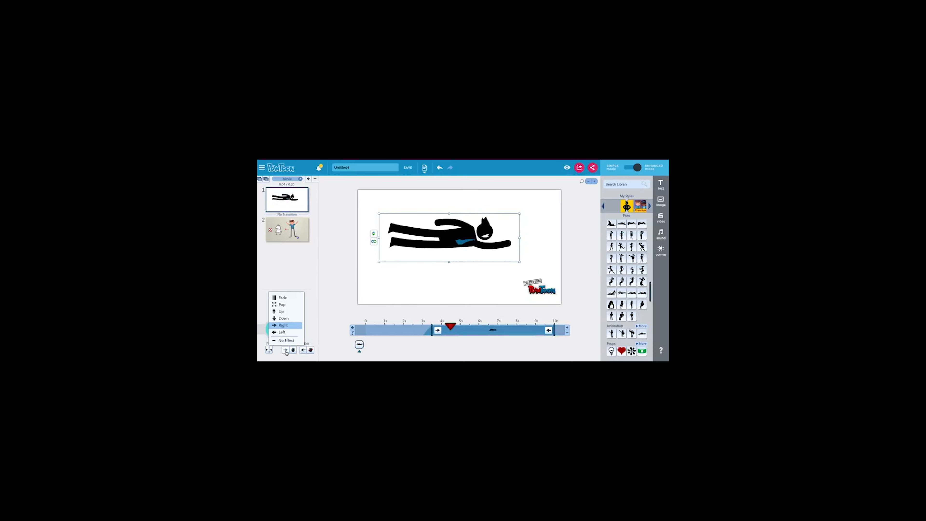
left_click(304, 351)
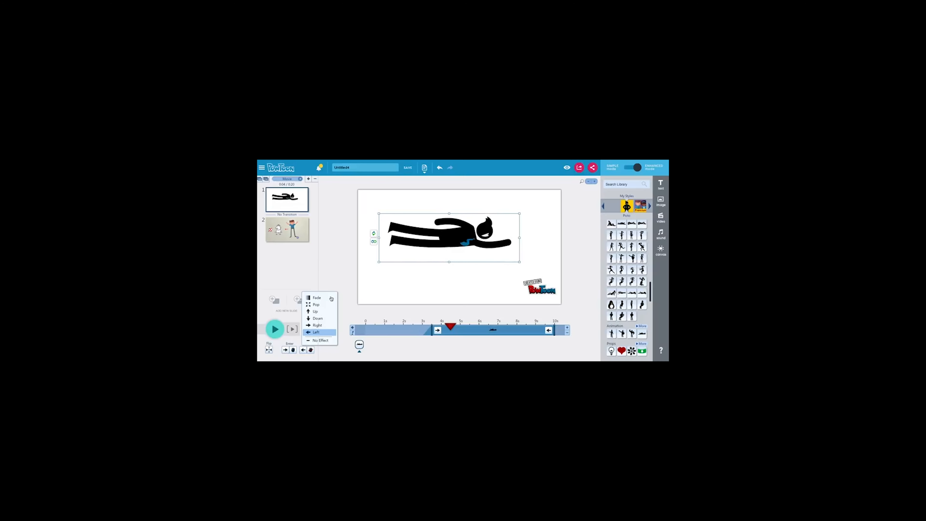
left_click(317, 326)
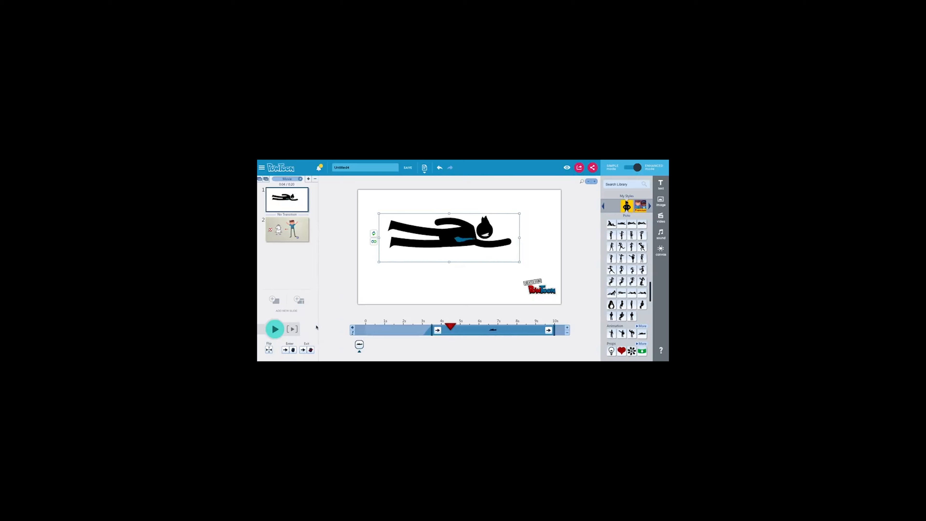
Step: Move the playhead to before the flying figure enters and preview its enter animation on the first slide
left_click(310, 349)
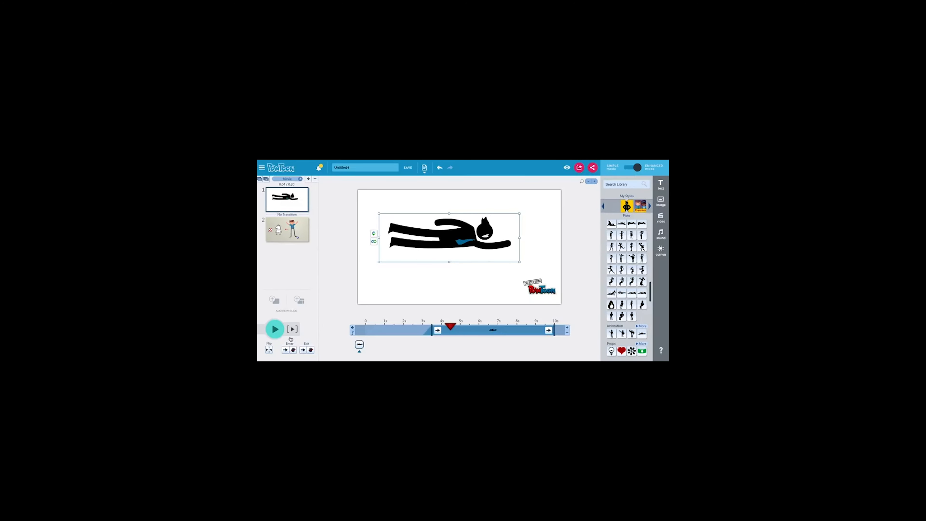
left_click_drag(451, 326, 413, 327)
left_click(274, 329)
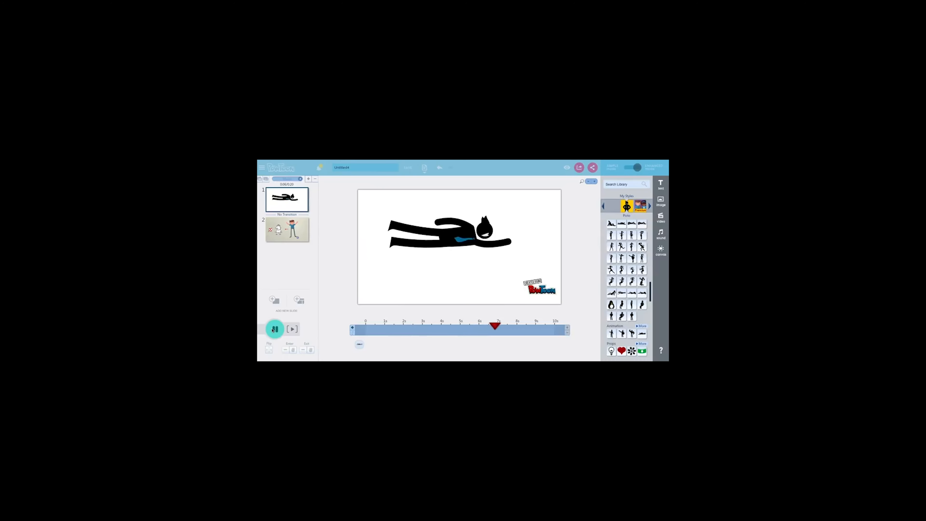
left_click(274, 330)
Step: Shorten the flying figure's time on the timeline so it exits earlier, and preview its exit to the right
left_click(359, 344)
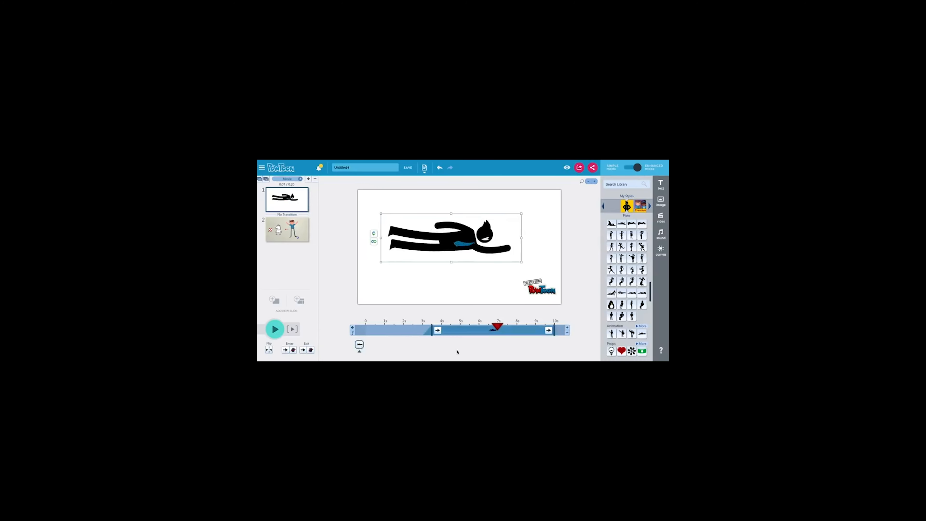
left_click_drag(554, 330, 420, 327)
left_click(276, 329)
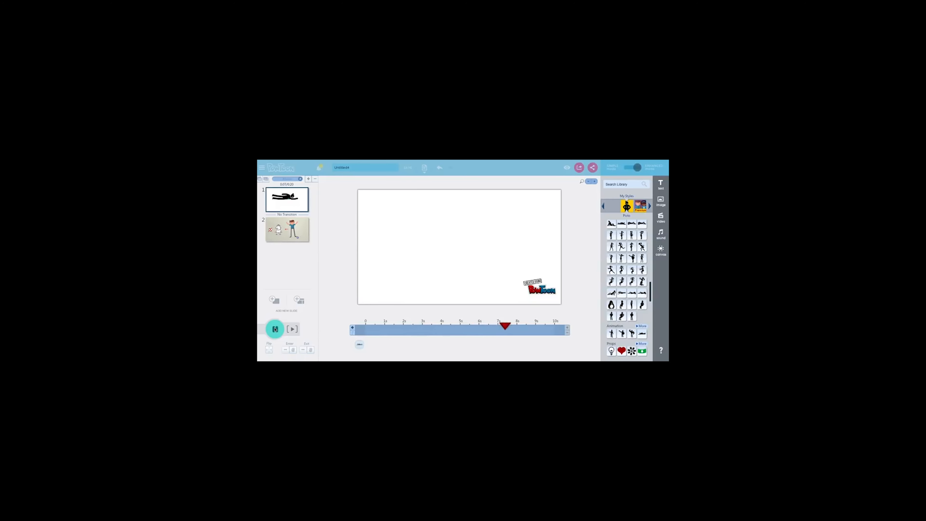
left_click(275, 329)
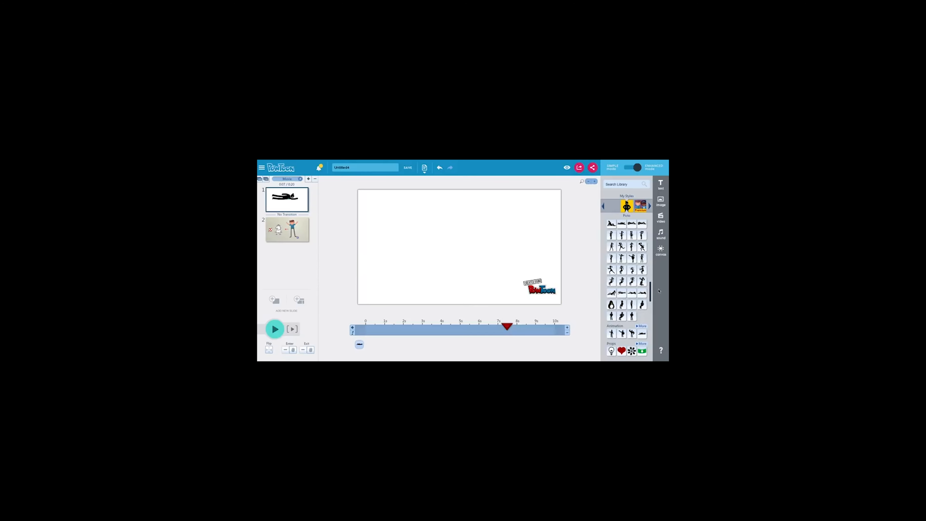
Step: Apply the Zoom Out Right transition between the first and second slides
left_click_drag(651, 291, 651, 346)
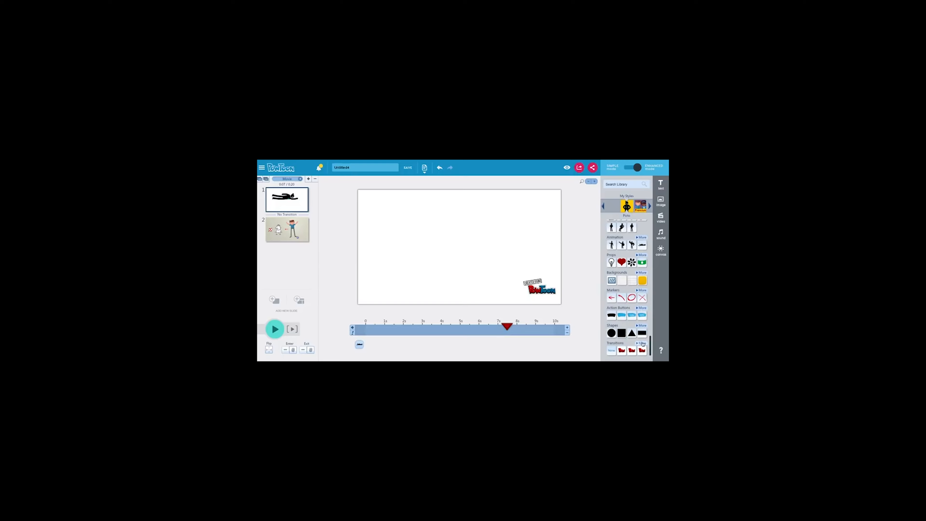
left_click(642, 343)
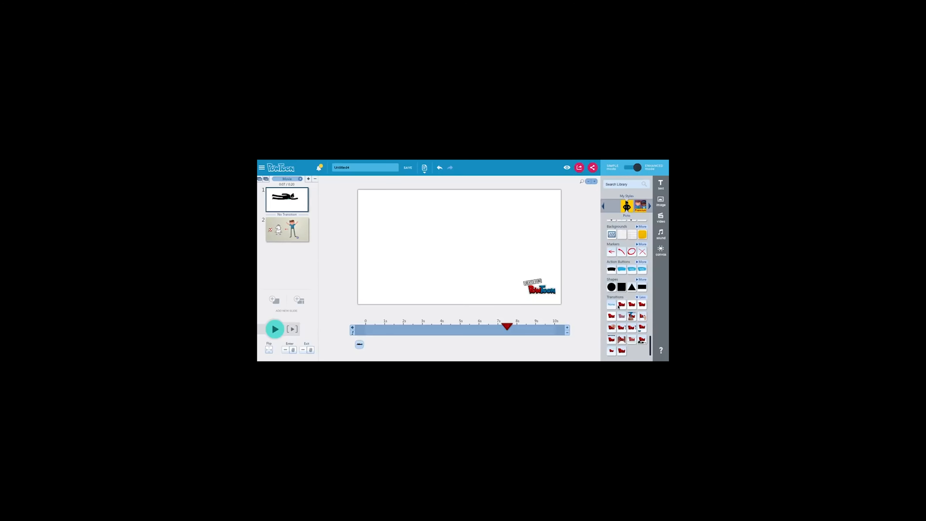
mouse_move(621, 306)
Step: Give the first slide the yellow painted background and preview the transition into the second slide from about 9 seconds
left_click_drag(507, 326, 535, 327)
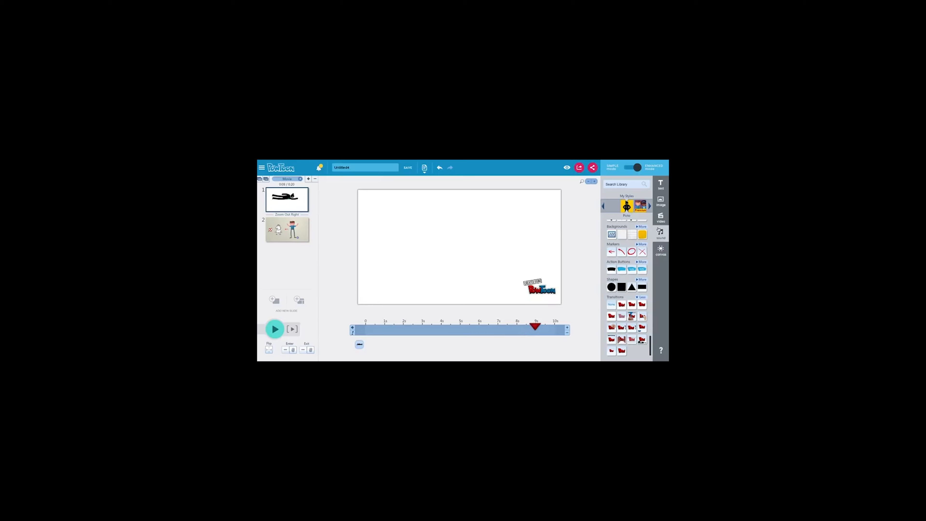
left_click(642, 235)
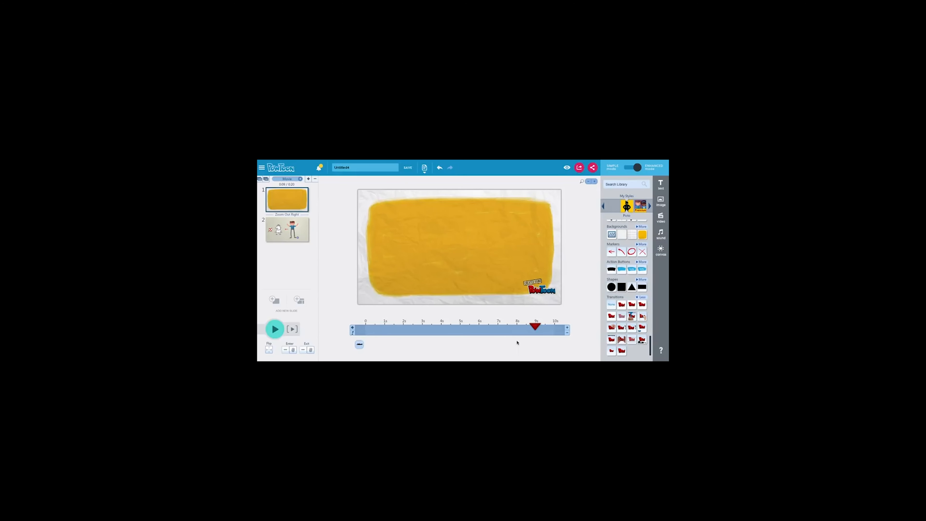
left_click(276, 328)
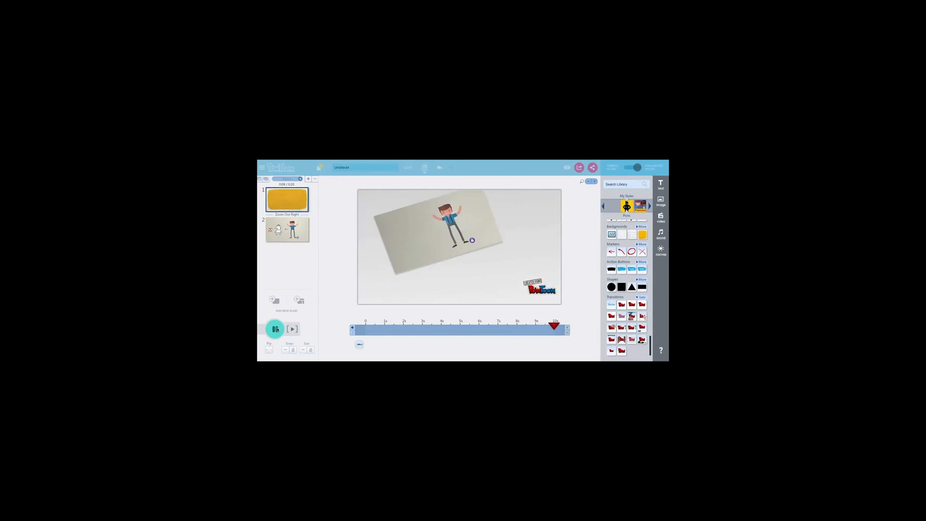
left_click(276, 328)
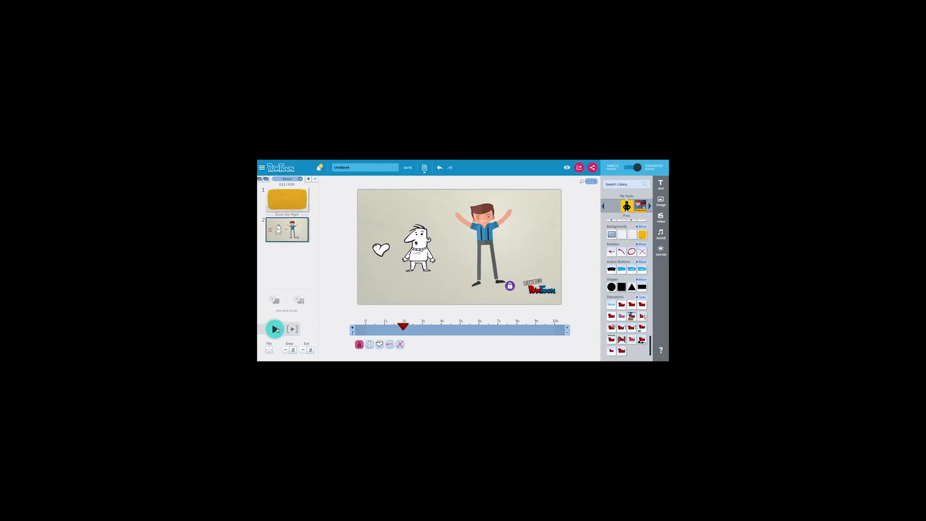
left_click(275, 329)
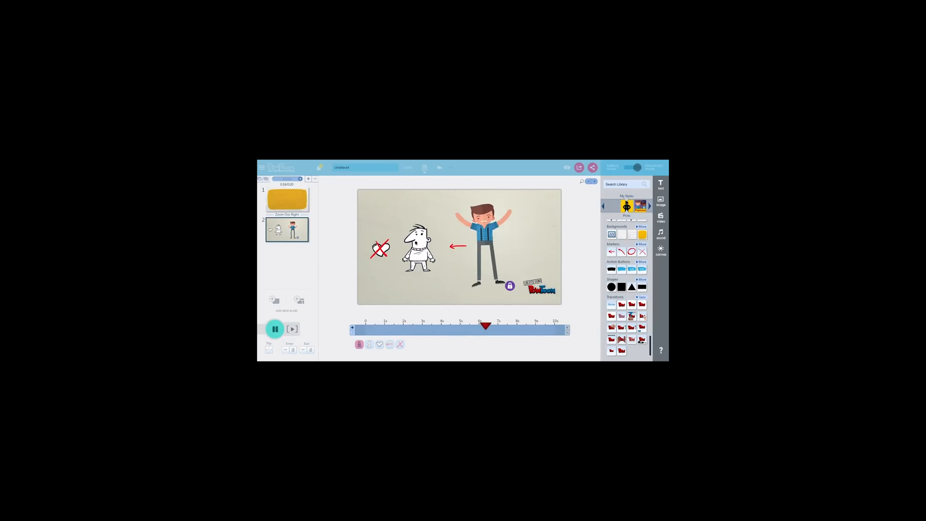
left_click(275, 330)
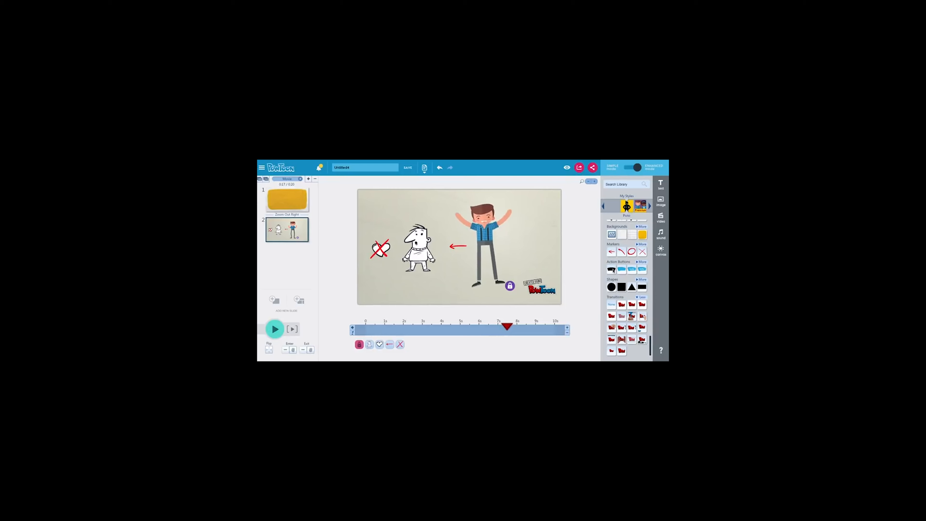
Step: Add the orange Enter action button beside the man's legs on the second slide and look at its hyperlink setting
left_click(641, 262)
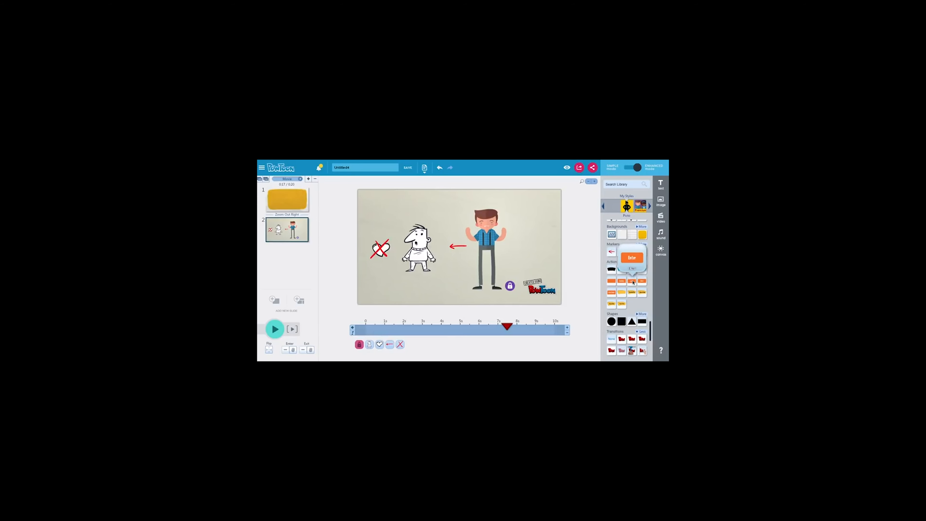
left_click(633, 281)
left_click_drag(458, 250, 531, 264)
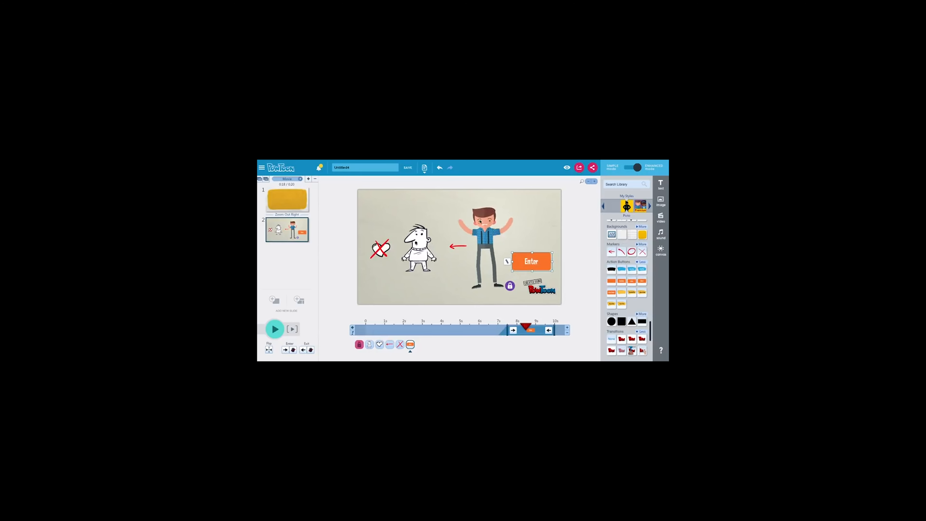
left_click(506, 262)
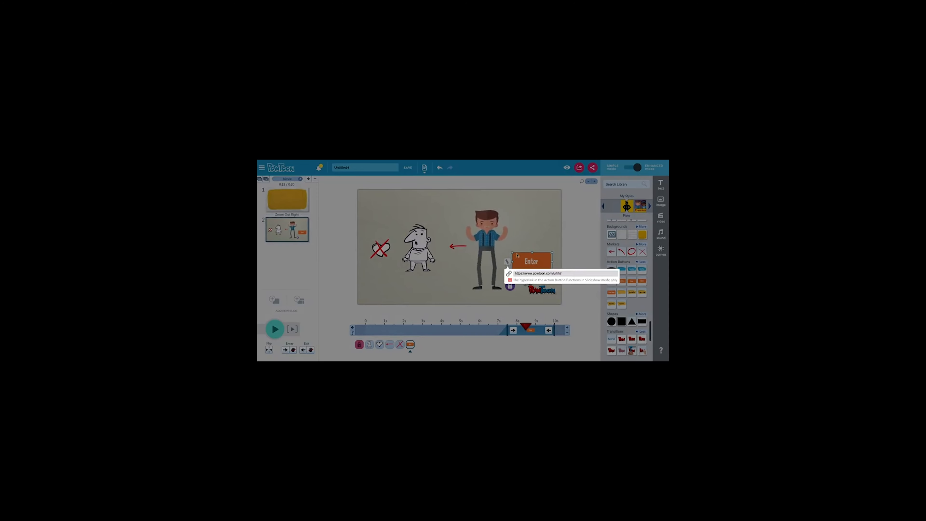
left_click(517, 247)
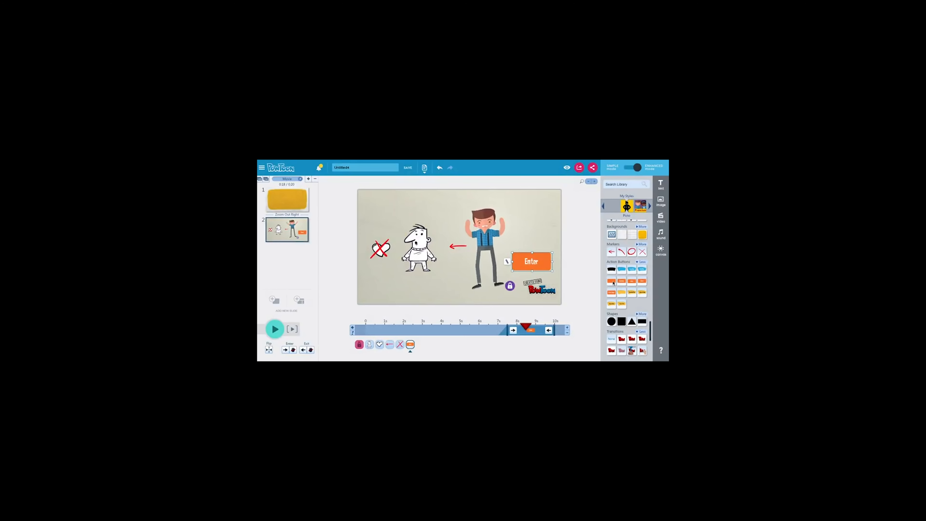
Step: Add a blank orange action button between the white cartoon character and the man
left_click(611, 281)
left_click_drag(456, 239, 448, 256)
Step: Add the Words appearing text effect to the second slide and place it above the white cartoon character
scroll(650, 230, "down", 2)
scroll(651, 230, "up", 3)
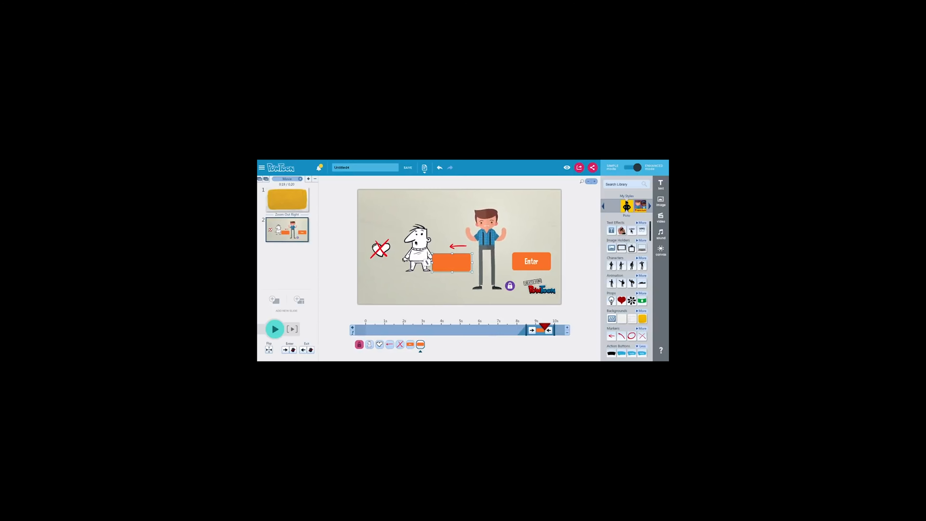
left_click(632, 230)
left_click_drag(458, 244, 403, 220)
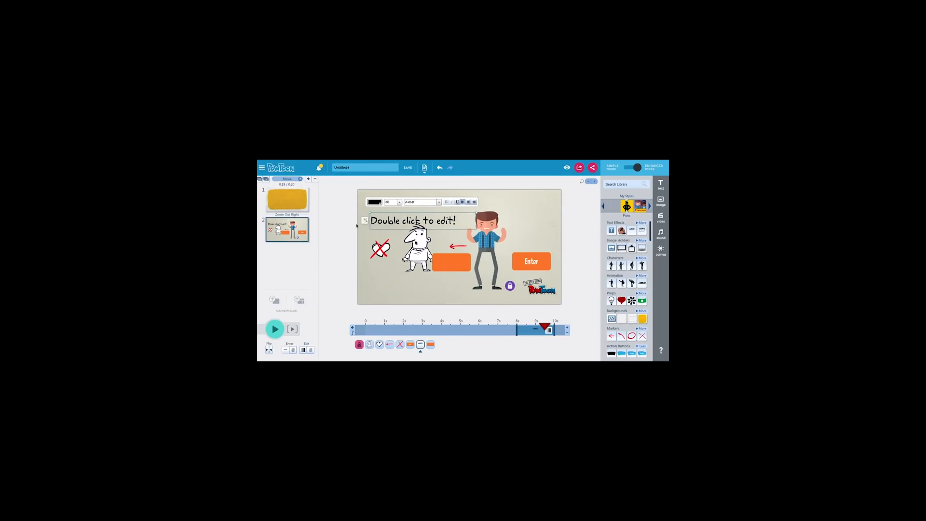
Step: Try centre-aligning the text in the Text Effect editor, and cancel the change
left_click(364, 221)
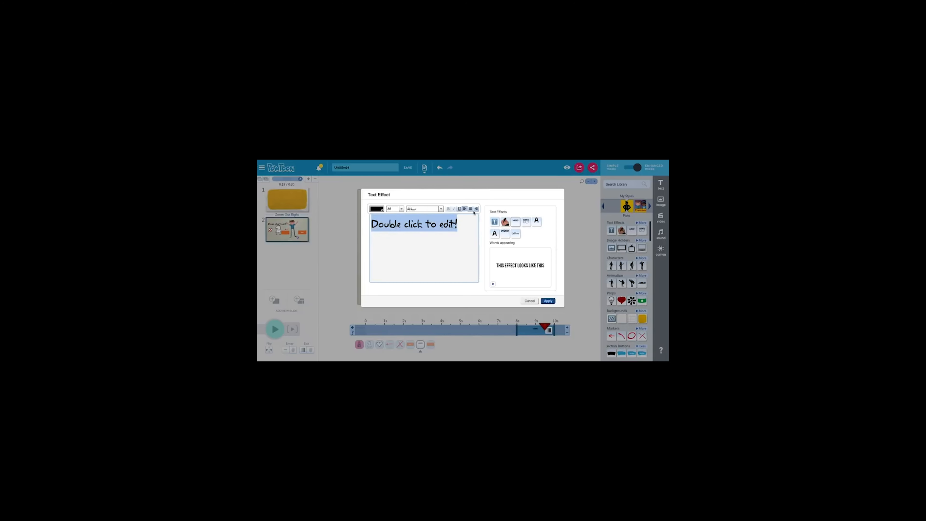
left_click(471, 209)
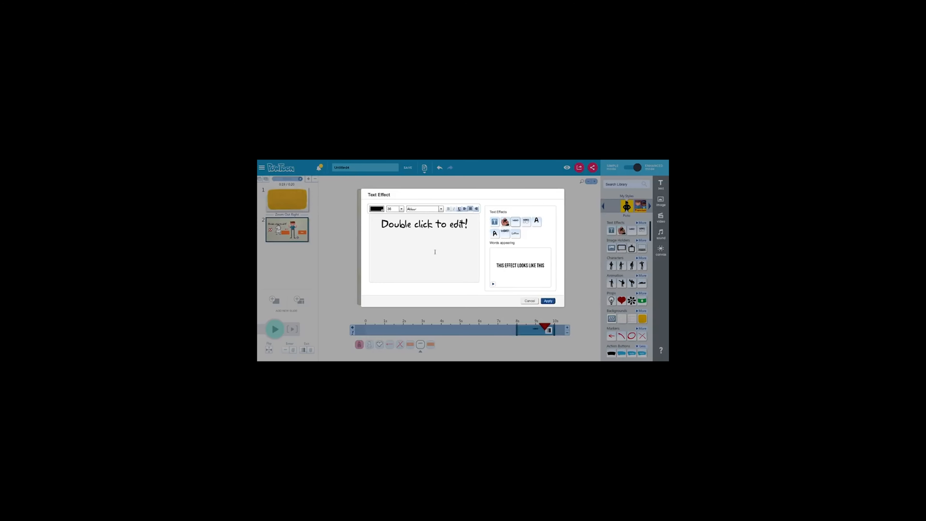
left_click(530, 301)
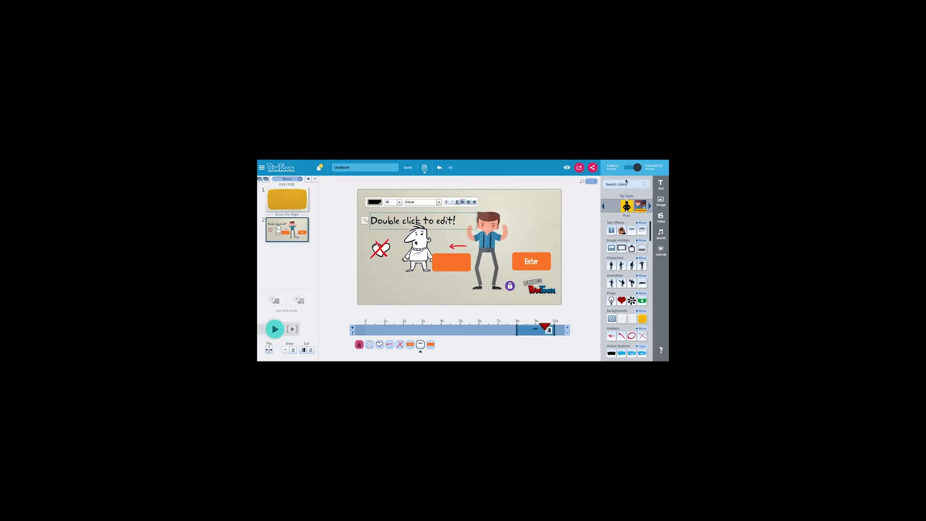
Step: Search the library for "drink", look over the matching objects, and close the search results
left_click(615, 183)
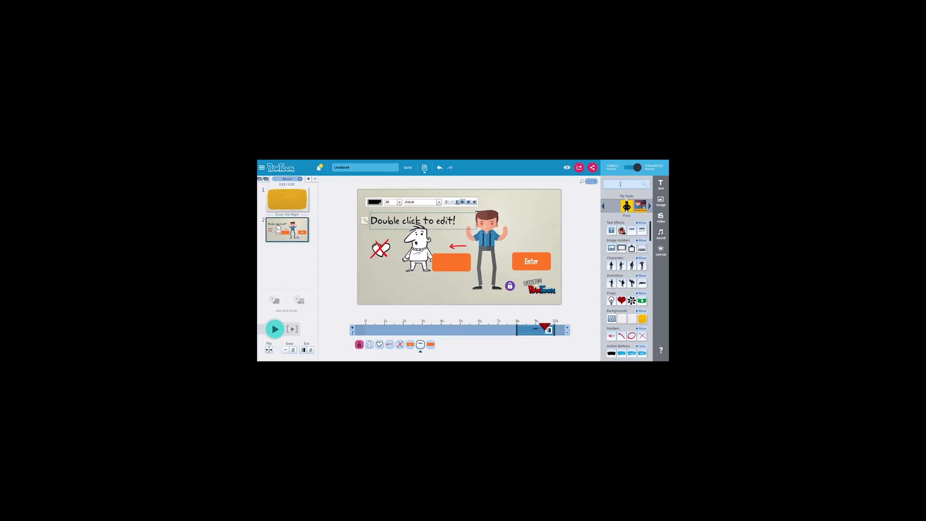
type("dri")
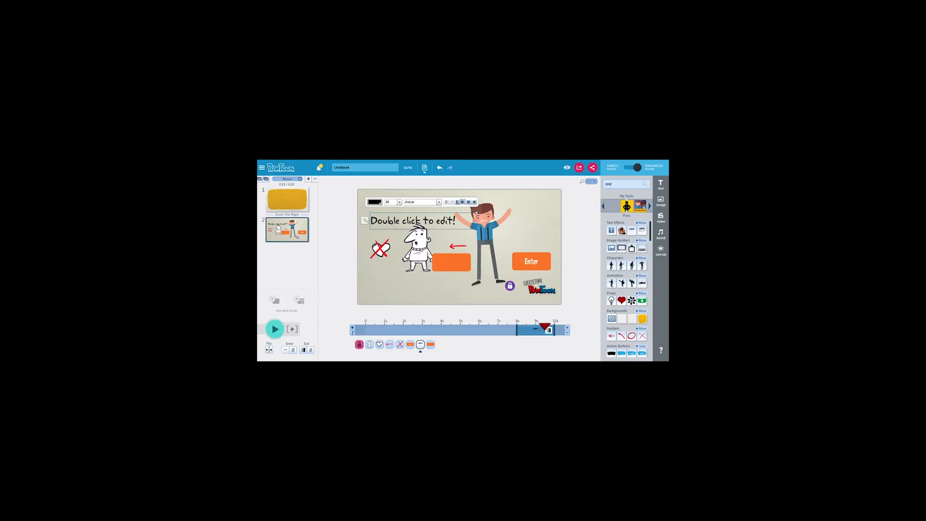
type("nk")
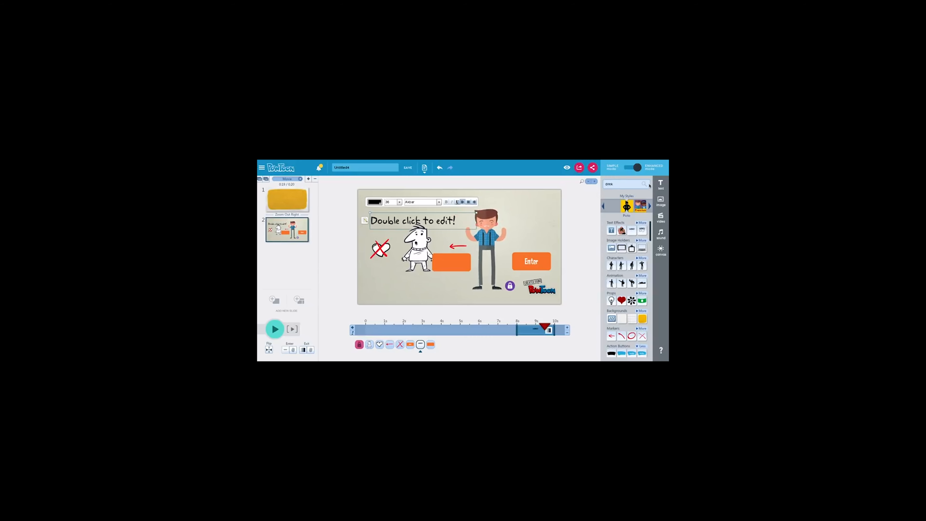
left_click(645, 184)
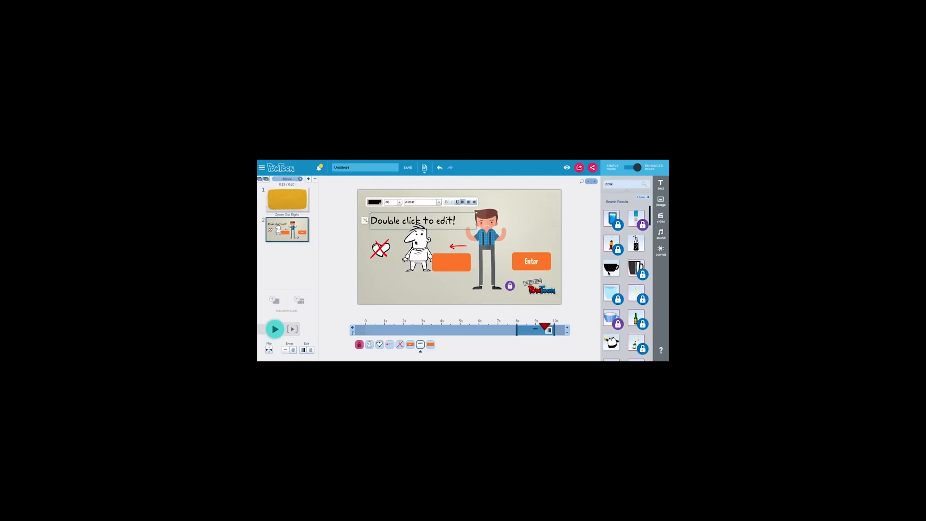
mouse_move(611, 273)
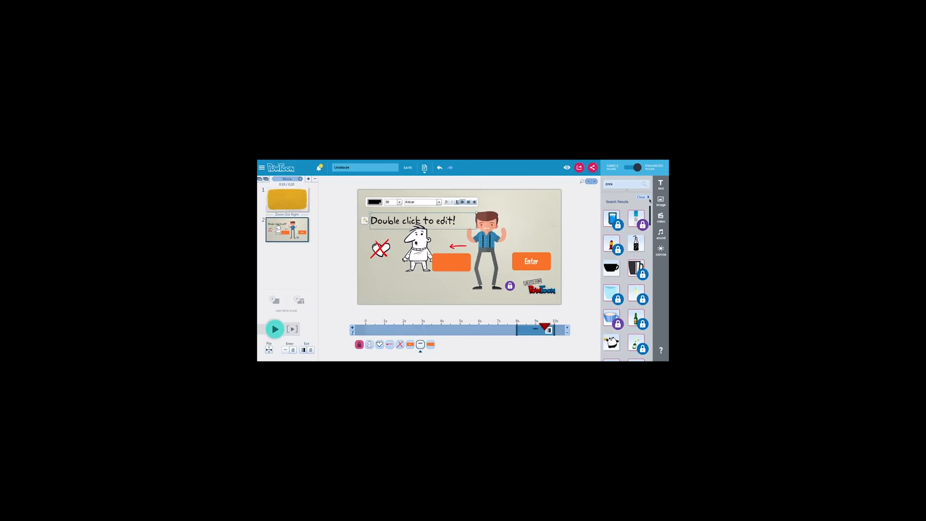
left_click(648, 197)
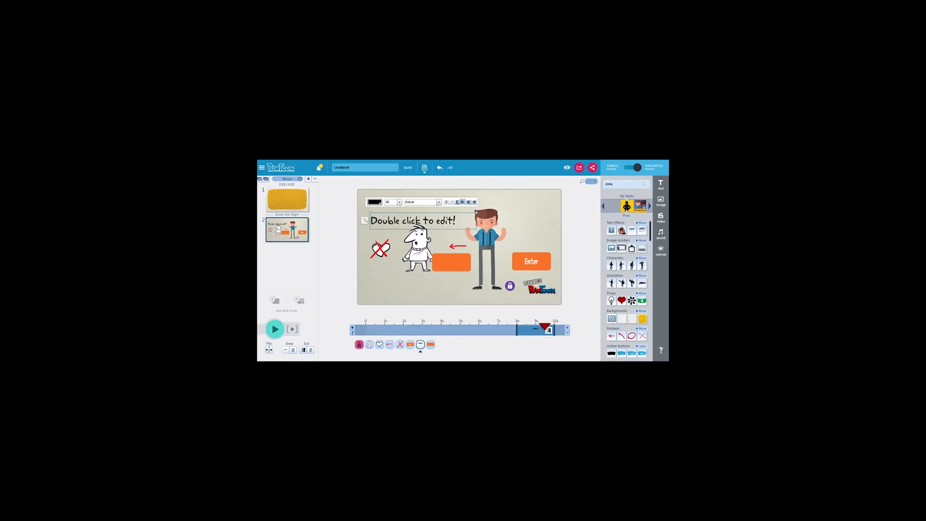
Step: Look at the My Library, Media Search and Premium Photos sources of the image holder, and close the image picker
mouse_move(613, 248)
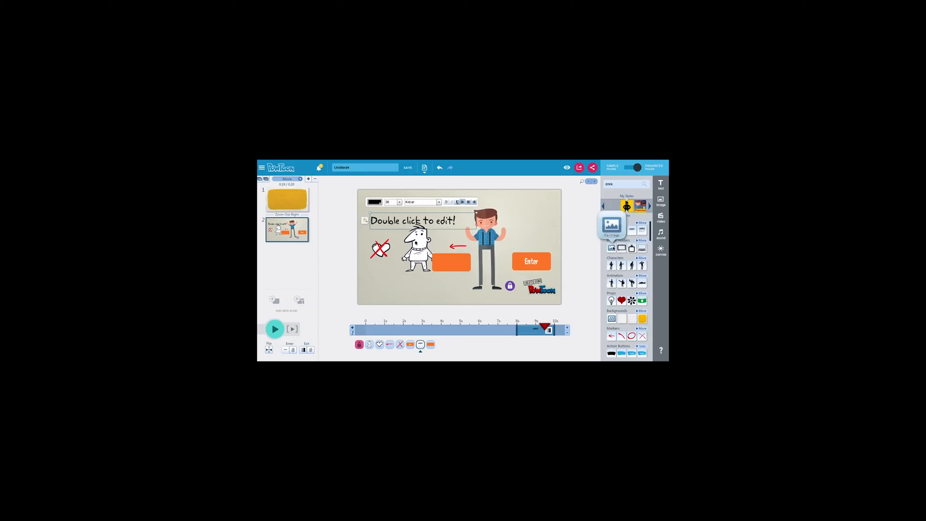
left_click(612, 248)
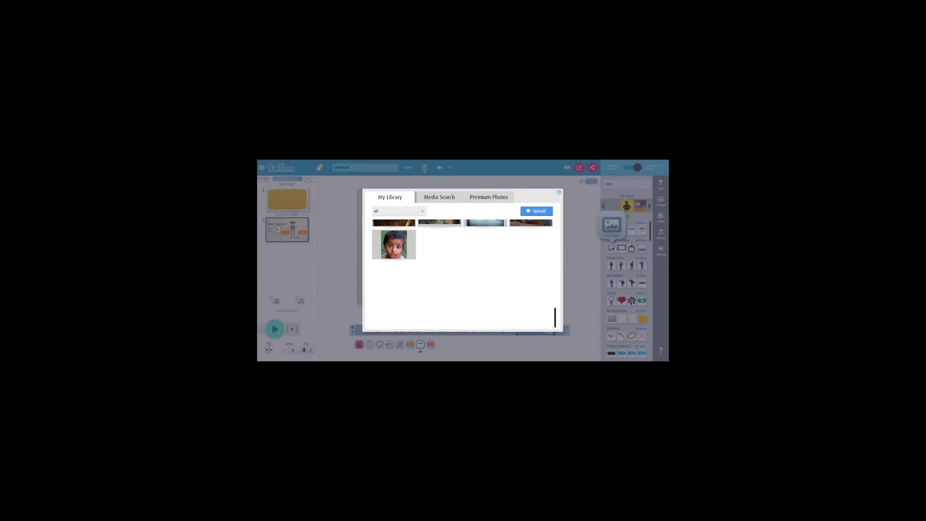
mouse_move(411, 244)
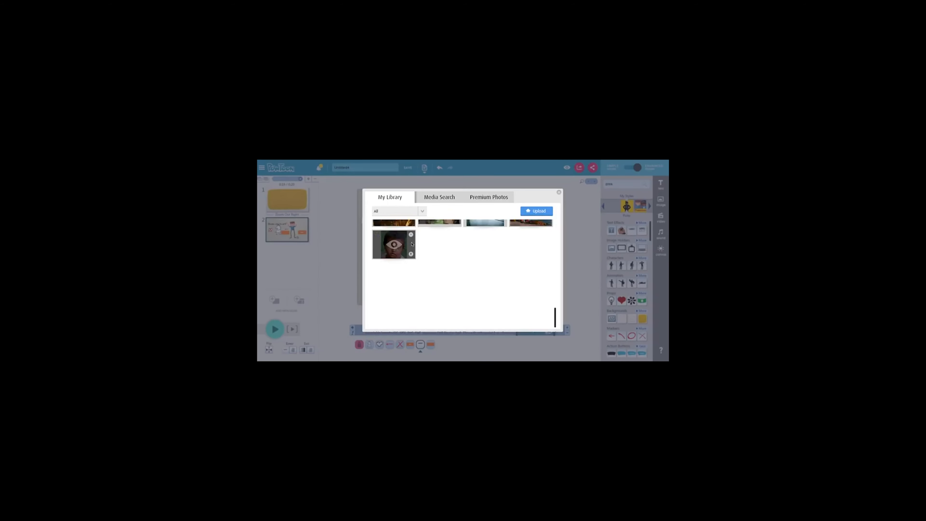
scroll(412, 244, "up", 2)
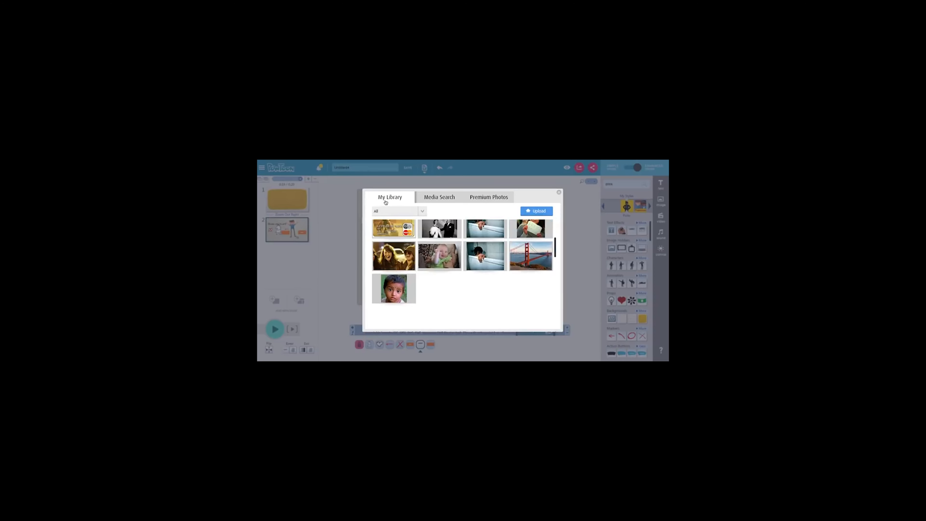
left_click(433, 199)
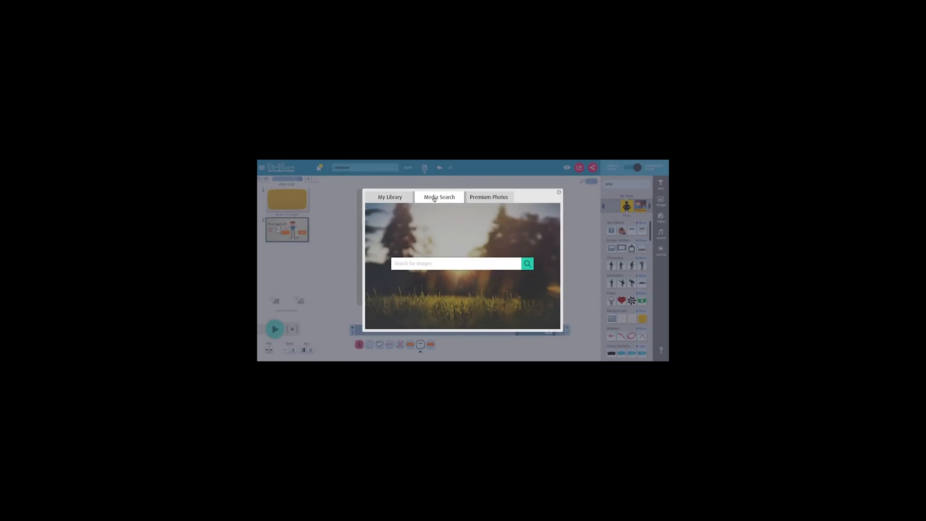
left_click(494, 199)
left_click(439, 197)
left_click(559, 193)
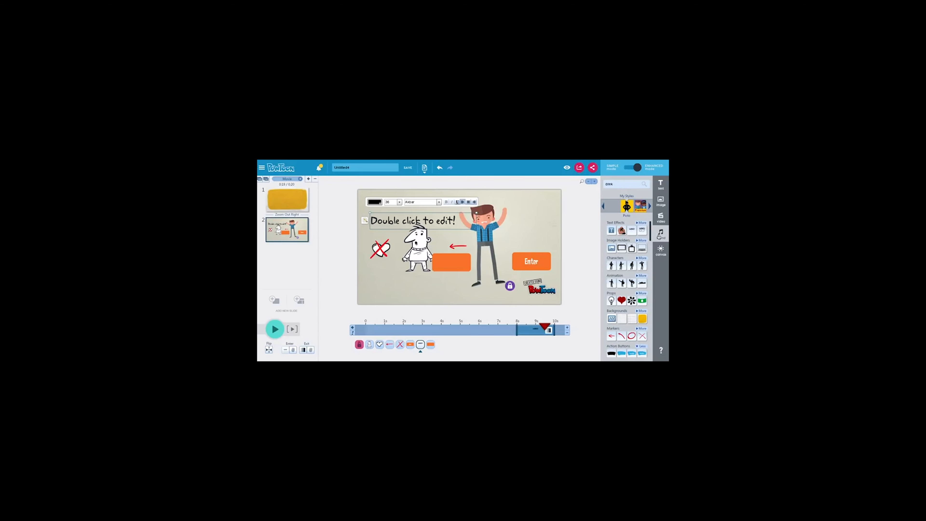
Step: Start a voice-over recording in the Sound Manager and allow access to the camera and microphone
left_click(658, 235)
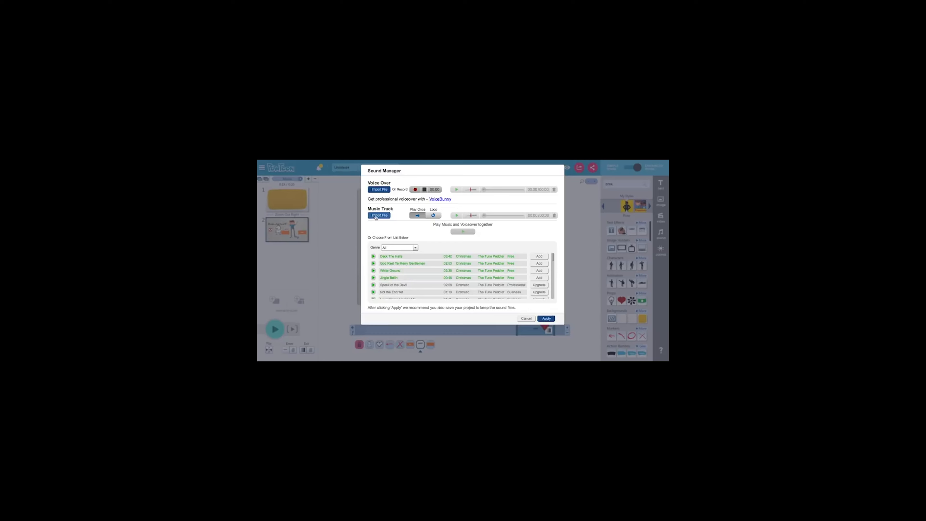
left_click(415, 189)
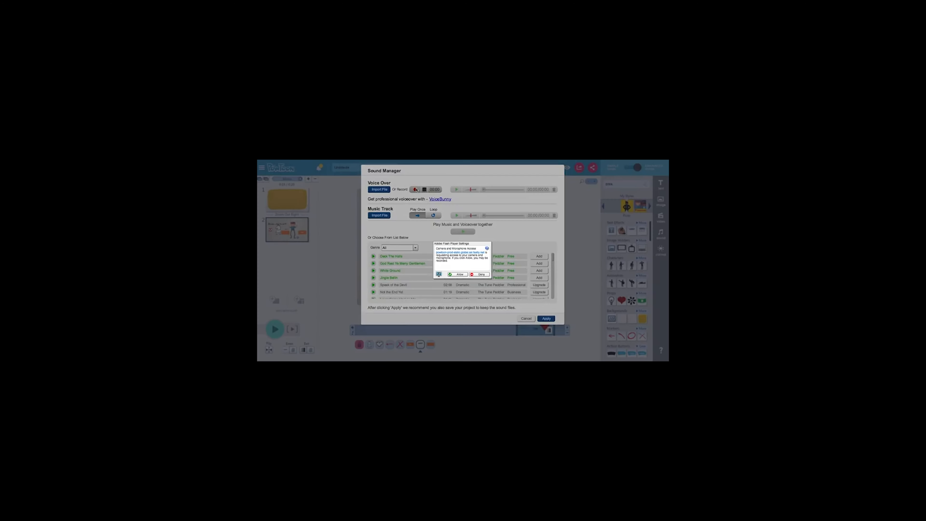
left_click(458, 274)
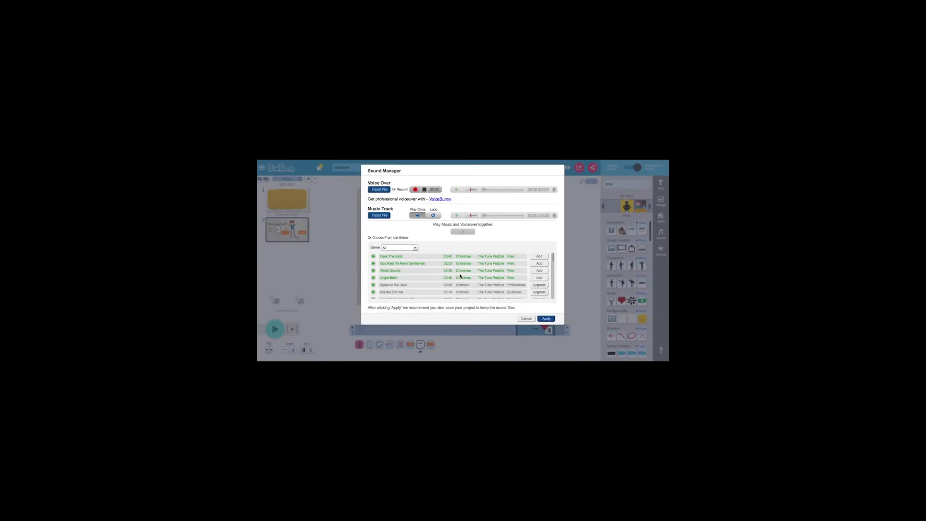